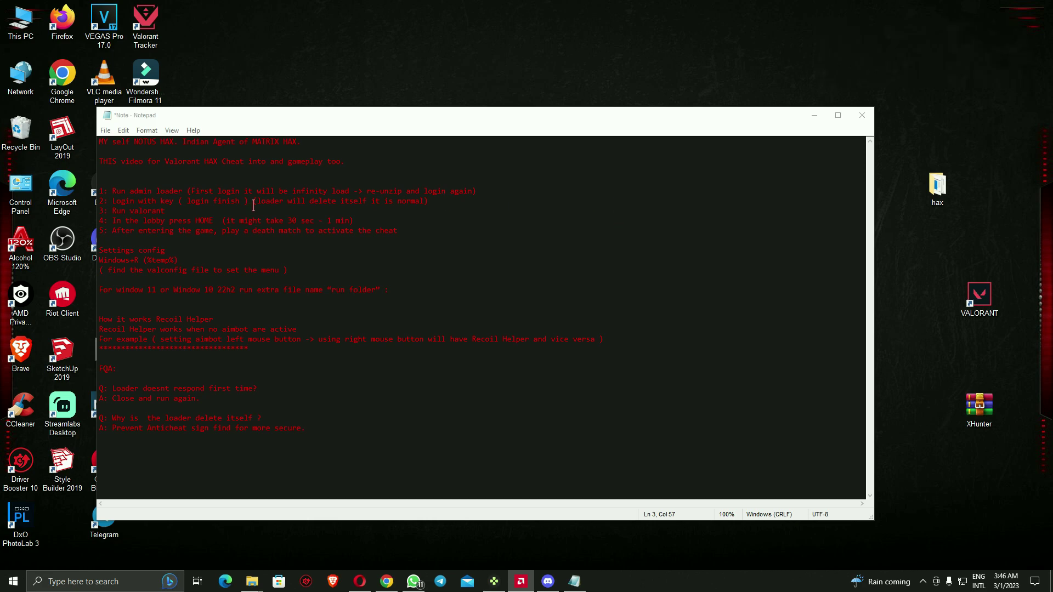
Step: Highlight 'MATRIX HAX.' in Notepad, nudge the VALORANT shortcut up, and select the hax folder
drag(307, 142, 222, 143)
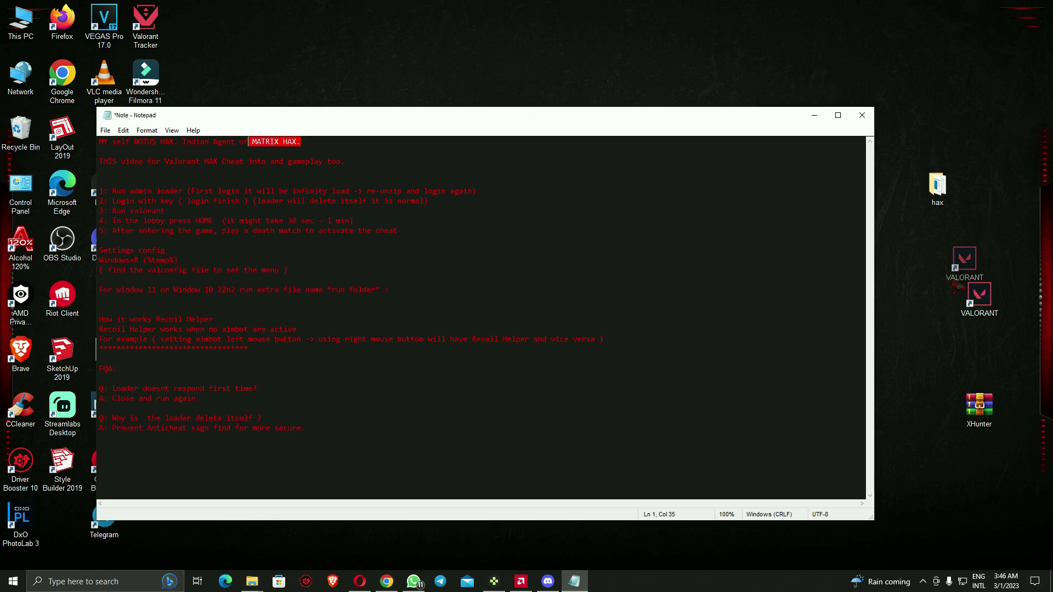
drag(980, 296, 979, 242)
click(937, 190)
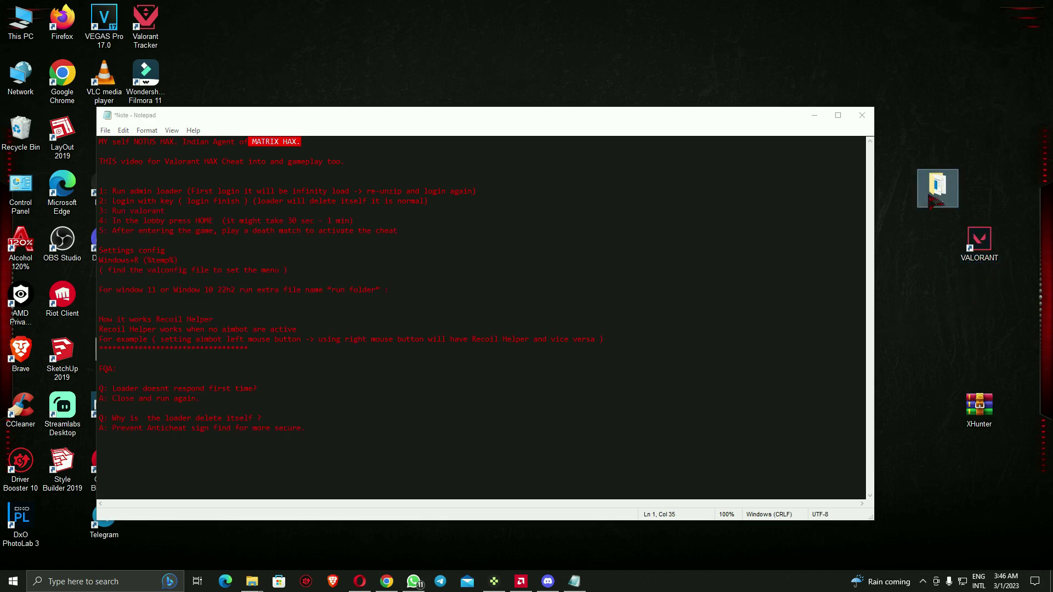
Step: Open the hax folder, run XHunter as administrator, and log in with the key
double_click(937, 189)
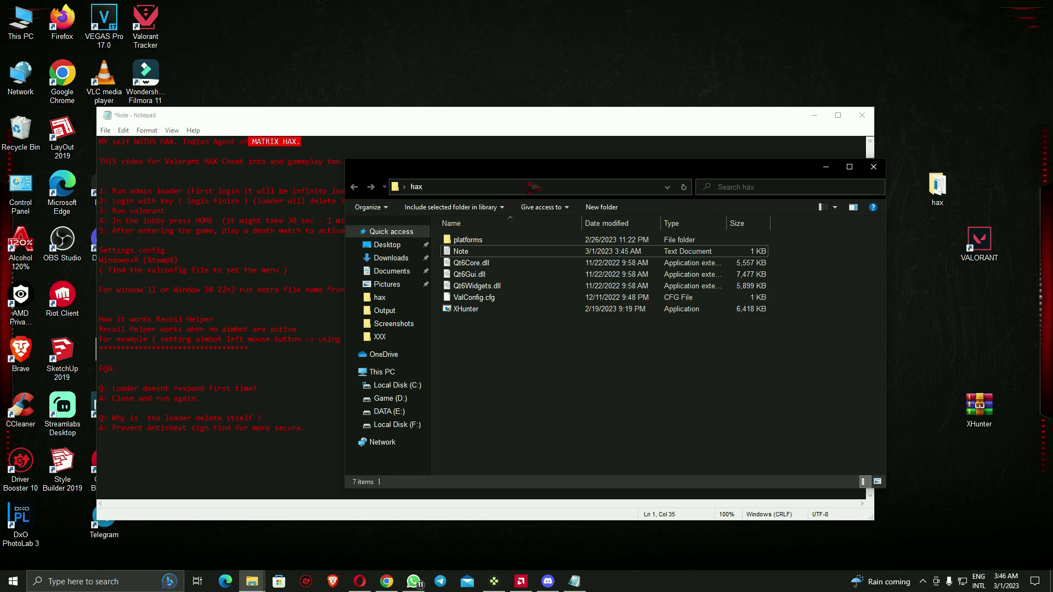
mouse_move(566, 169)
mouse_down()
mouse_move(626, 204)
mouse_move(645, 110)
mouse_up()
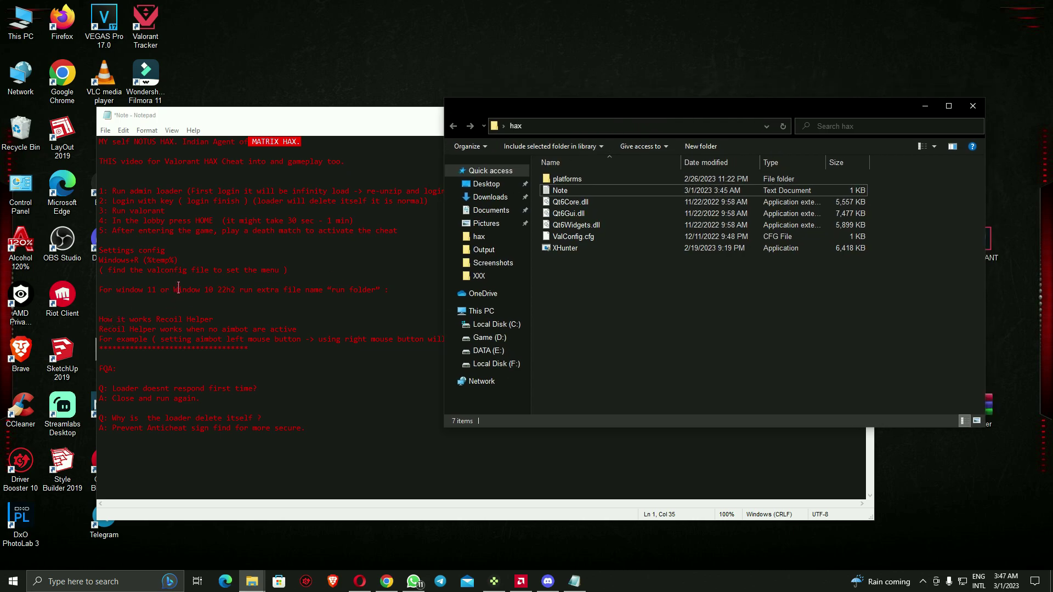
double_click(565, 248)
click(461, 366)
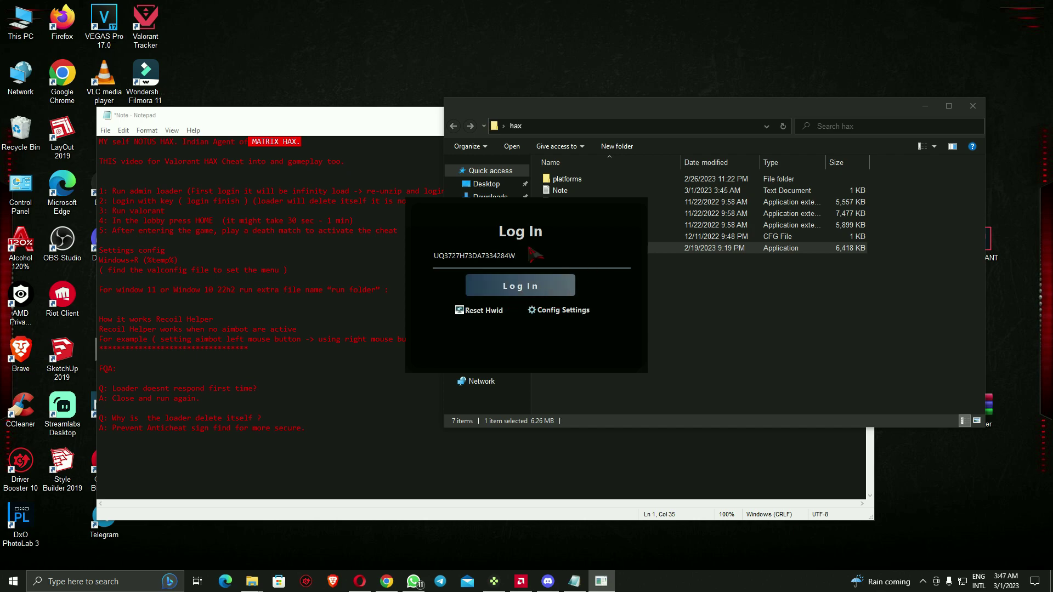
click(539, 285)
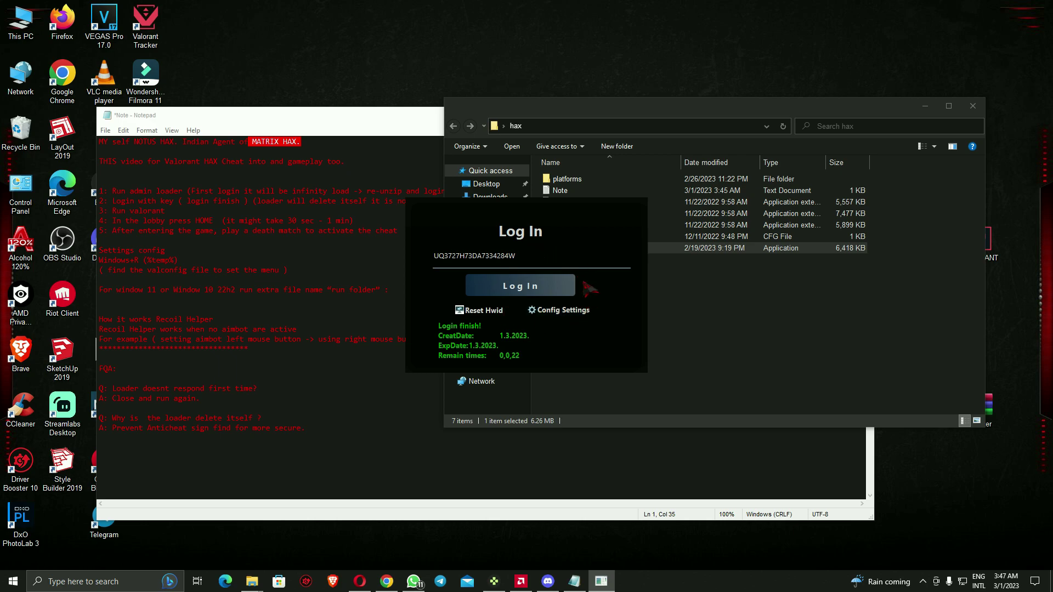
Step: Show the Network location, then go back to the hax folder
right_click(613, 583)
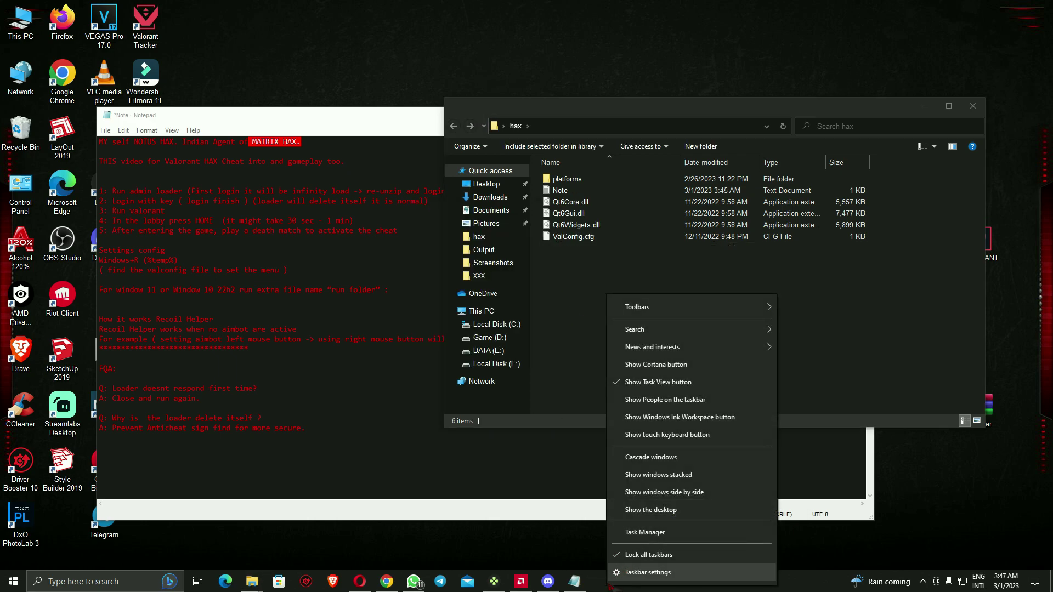
click(481, 381)
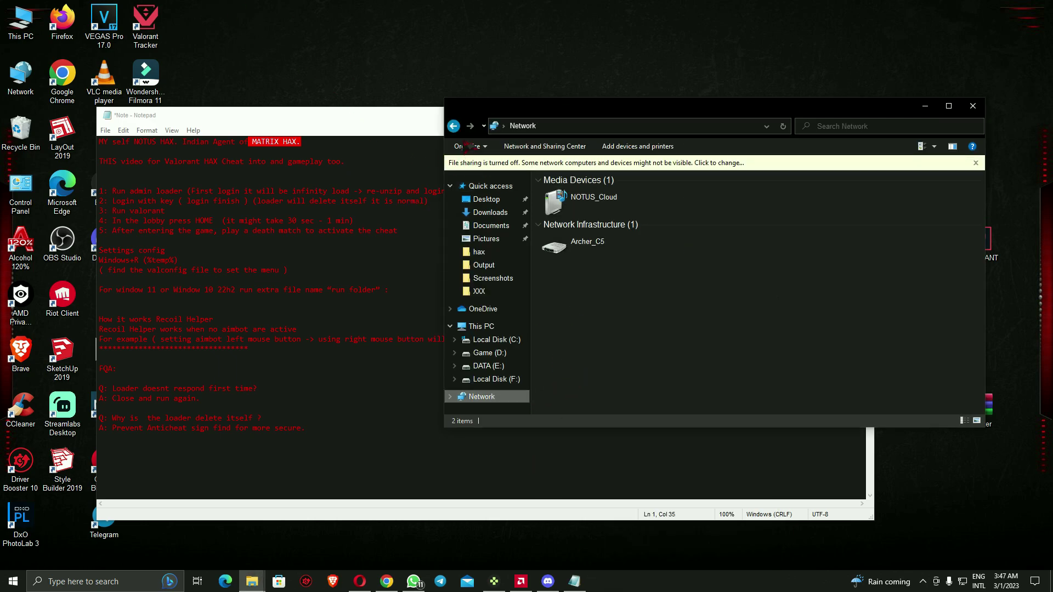
click(453, 126)
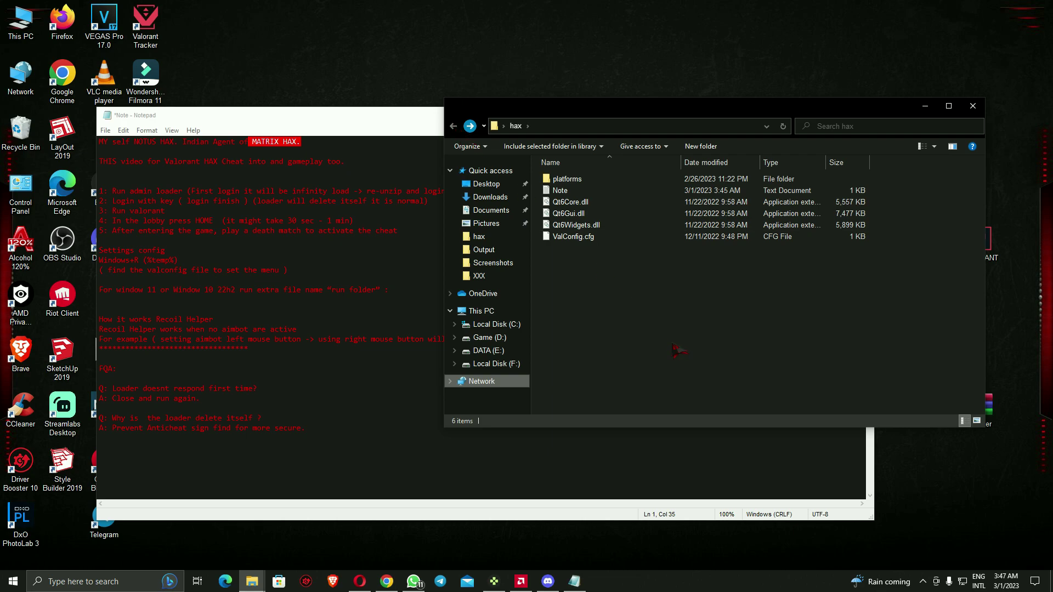
Step: Bring up the notes, highlight the first FAQ question and answer, then minimise Notepad
click(301, 240)
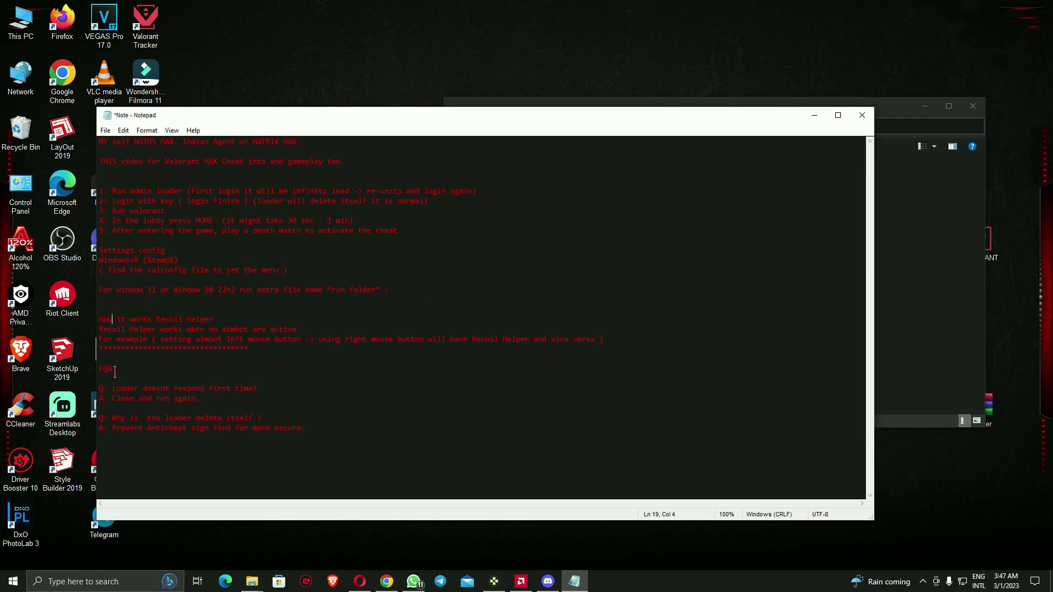
mouse_move(112, 387)
mouse_down()
mouse_move(280, 398)
mouse_move(277, 388)
mouse_up()
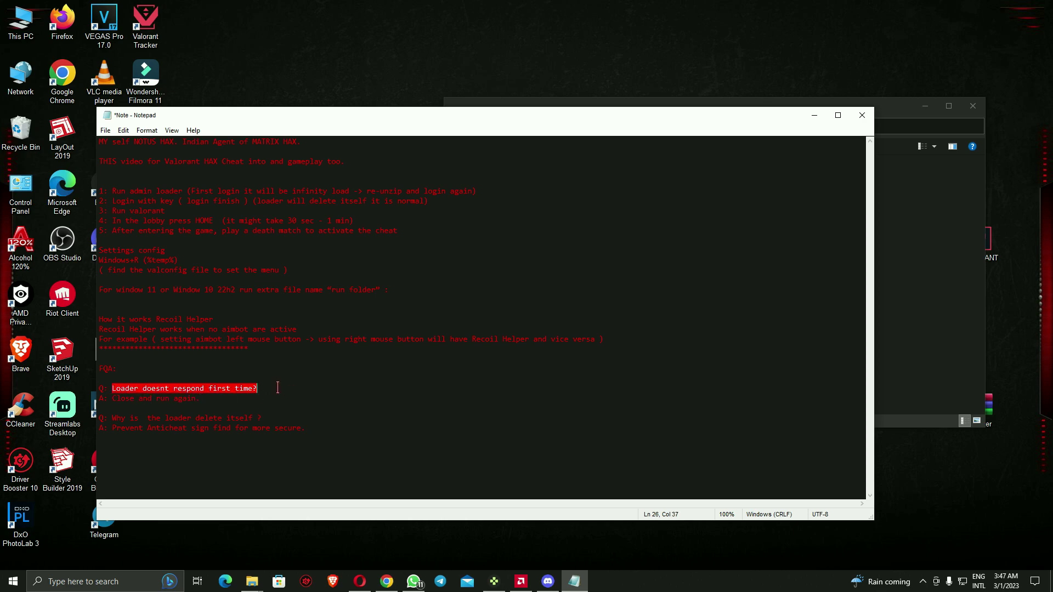
click(134, 397)
click(814, 115)
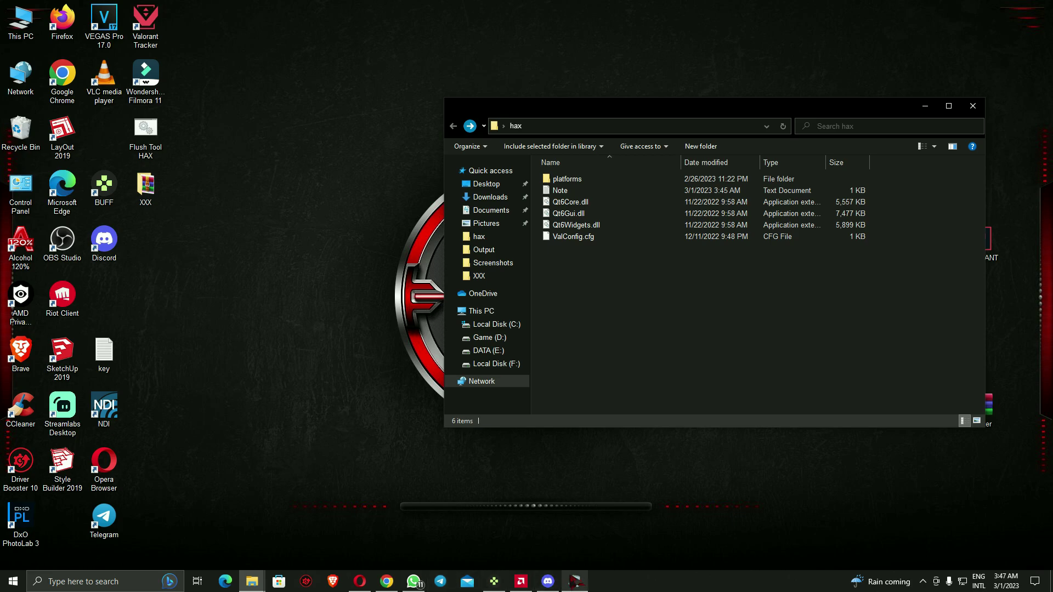
Step: Restore the notes, highlight the second FAQ question and answer, and clear the highlight
click(576, 583)
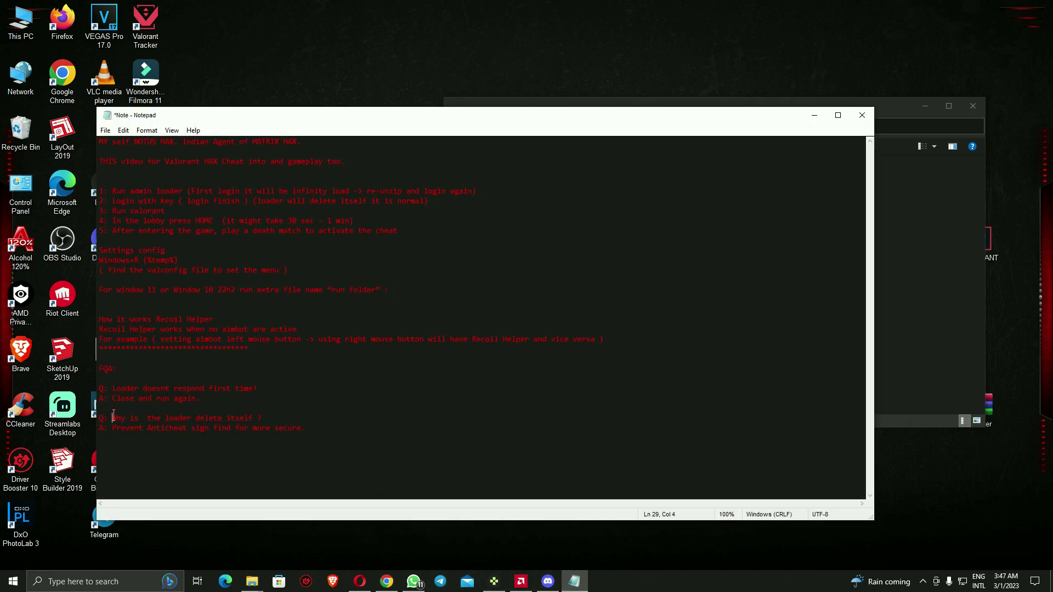
drag(112, 417, 306, 432)
click(100, 437)
Step: Extract XHunter.exe from the XHunter archive into hax and close WinRAR
click(815, 116)
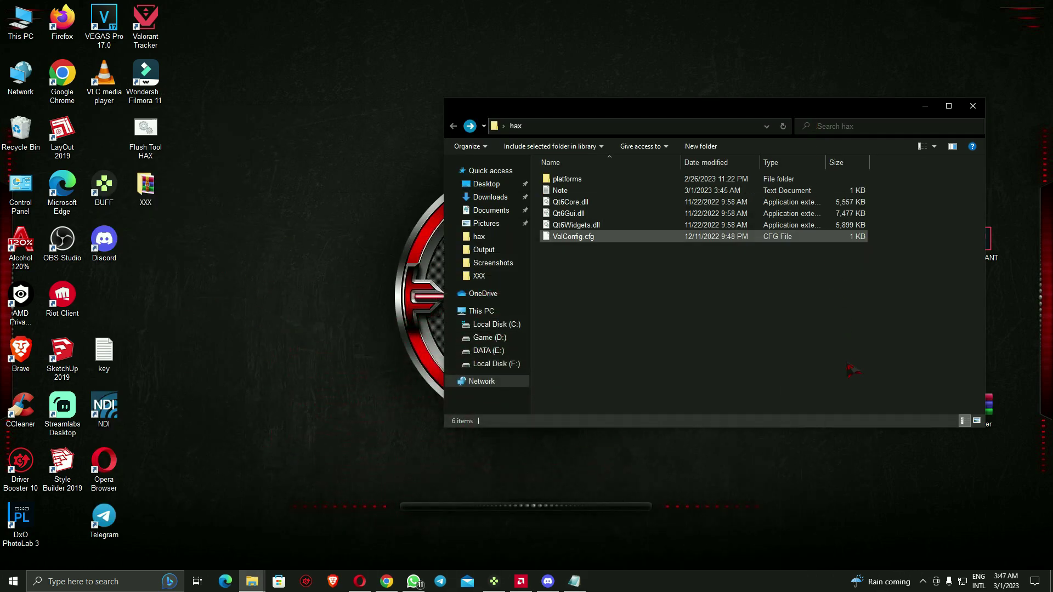
click(995, 411)
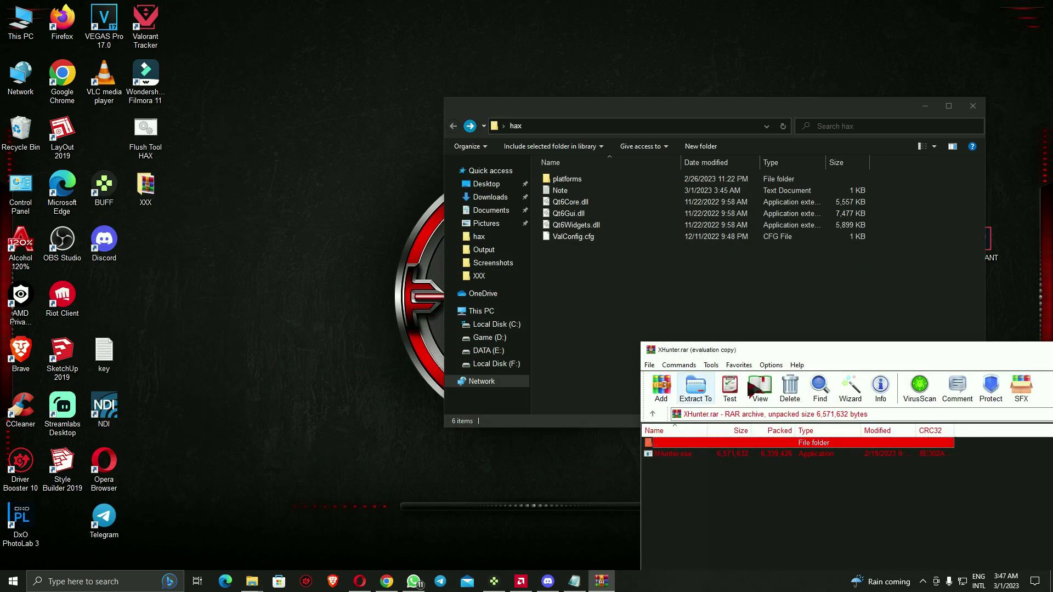
drag(668, 454, 611, 354)
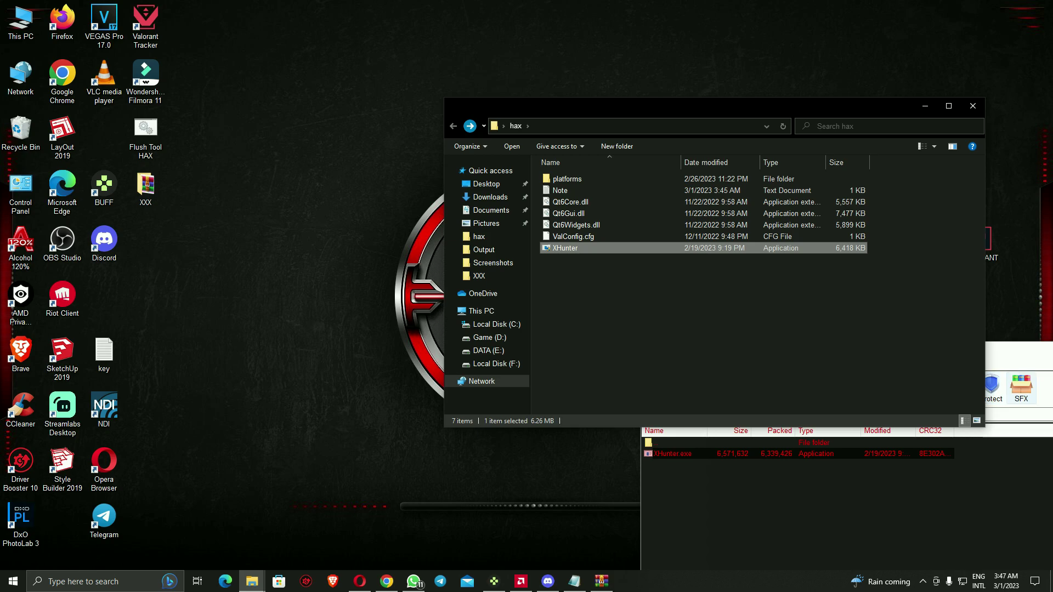
double_click(823, 349)
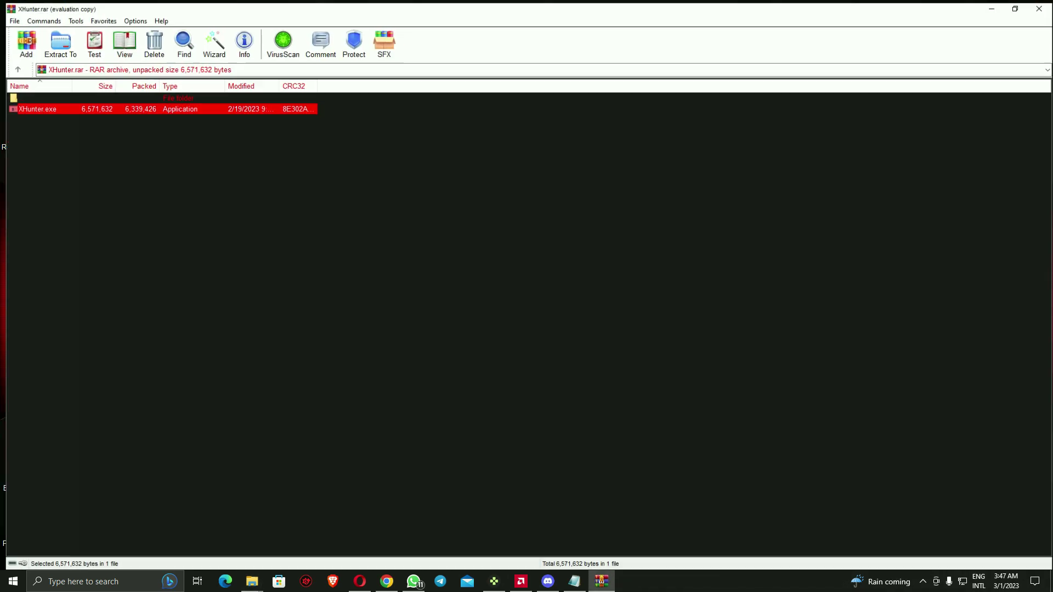
click(1038, 8)
Step: Add the XHunter archive to the hax folder and launch the loader as administrator
drag(989, 404, 699, 352)
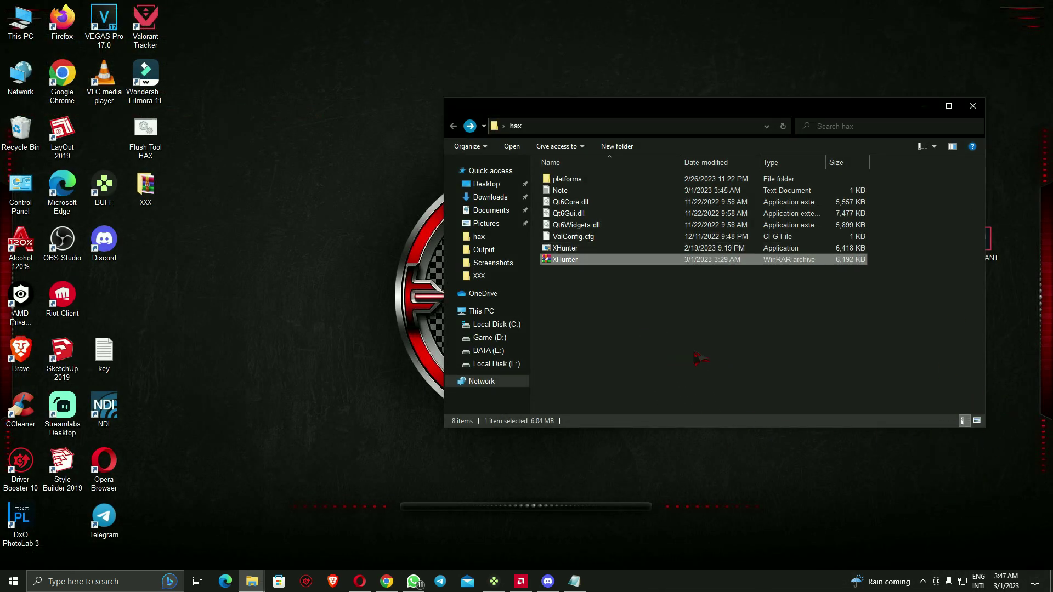
double_click(565, 248)
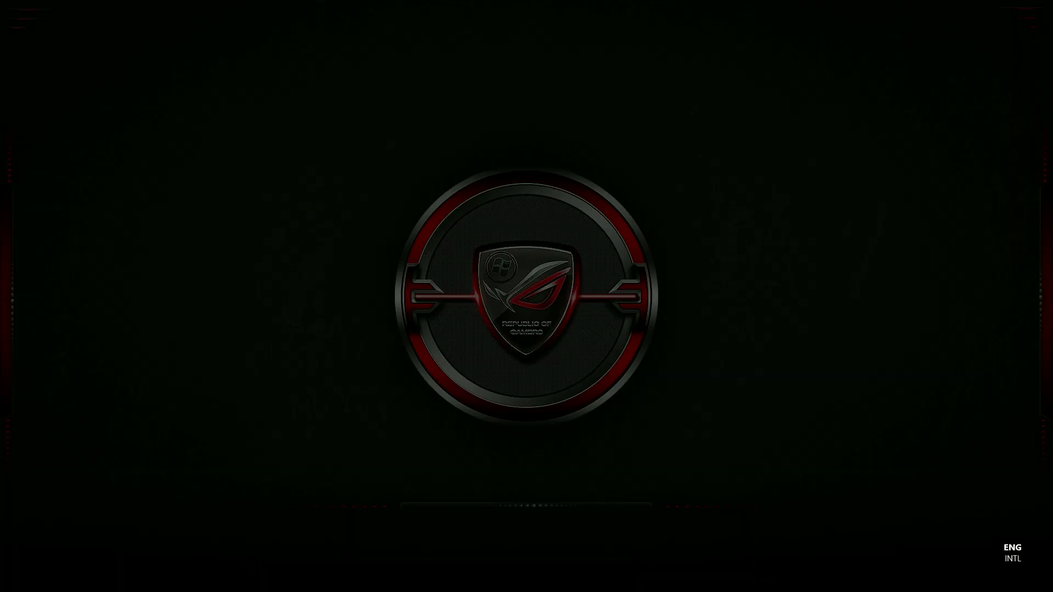
click(470, 364)
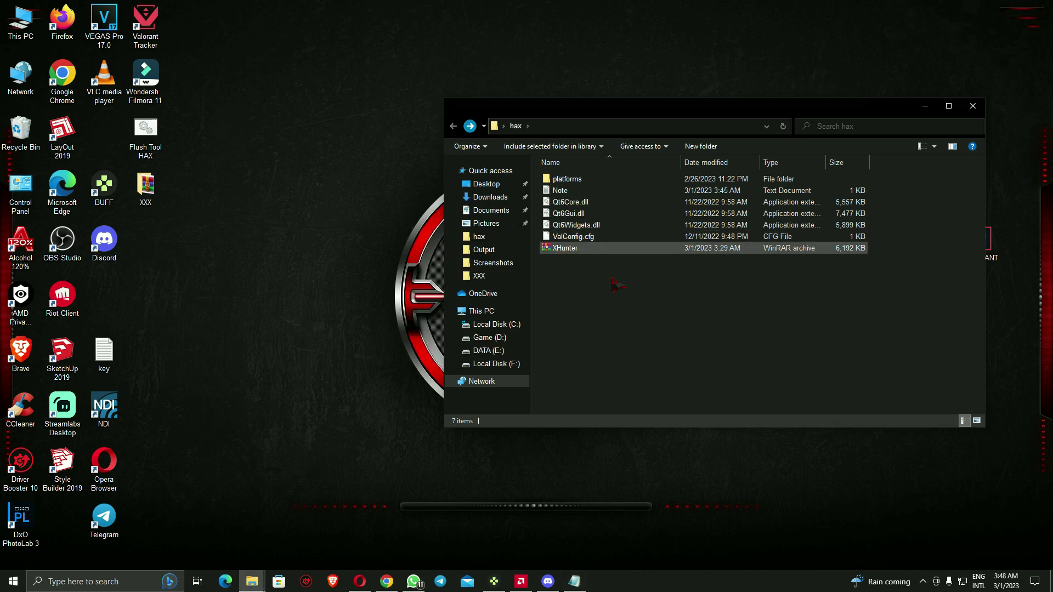
Step: Open and dismiss the context menus of the XHunter archive and application
click(565, 248)
right_click(565, 252)
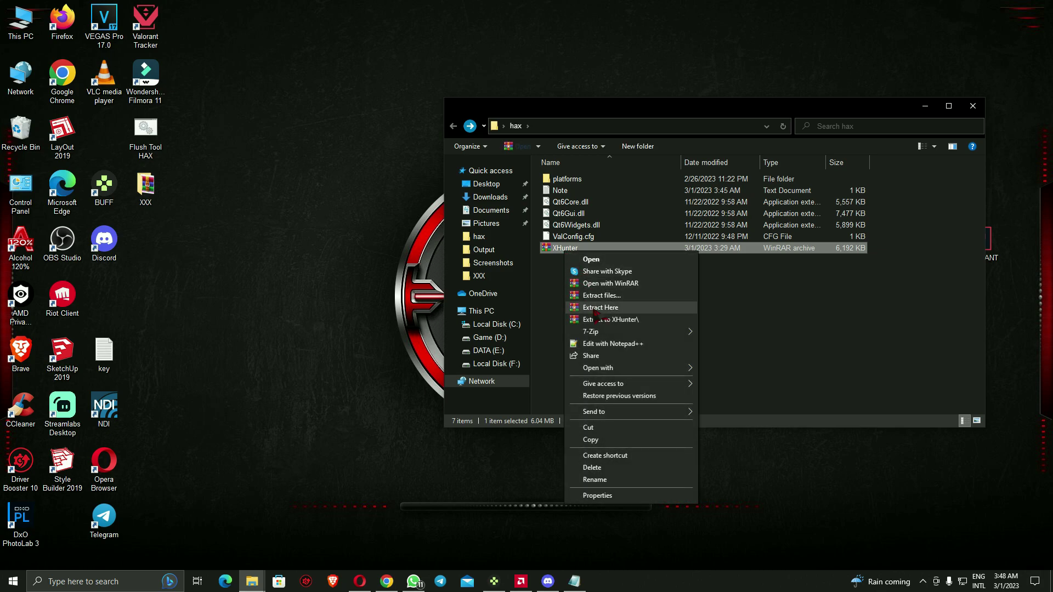
click(593, 305)
click(565, 248)
right_click(565, 248)
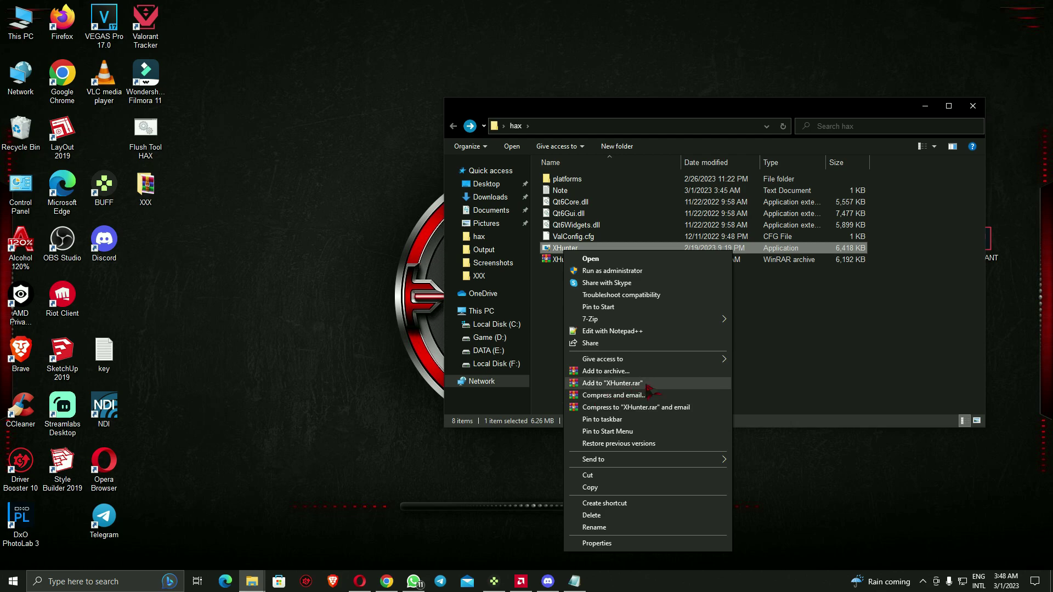
click(769, 380)
Step: Extract the XHunter archive into the hax folder with Extract Here
click(568, 247)
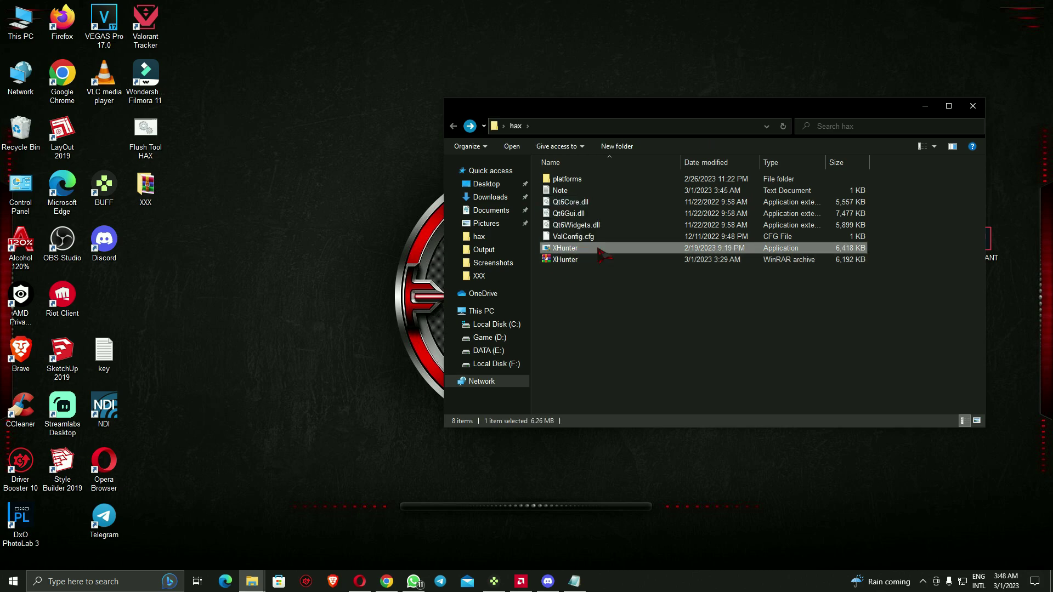
right_click(564, 259)
click(600, 272)
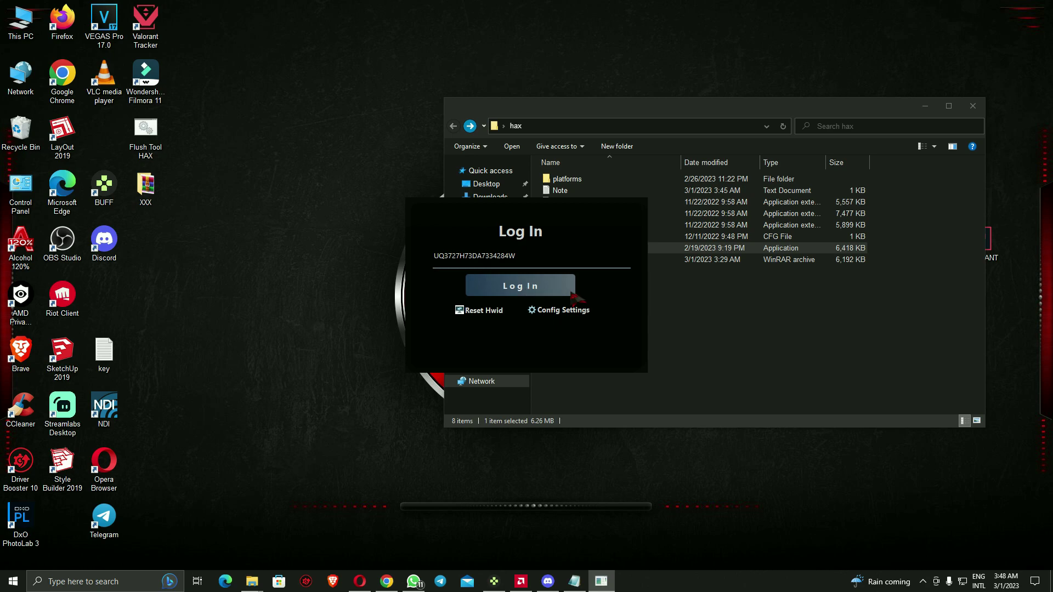
Step: Log in to the loader with the key, then refresh so the deleted loader disappears
click(528, 290)
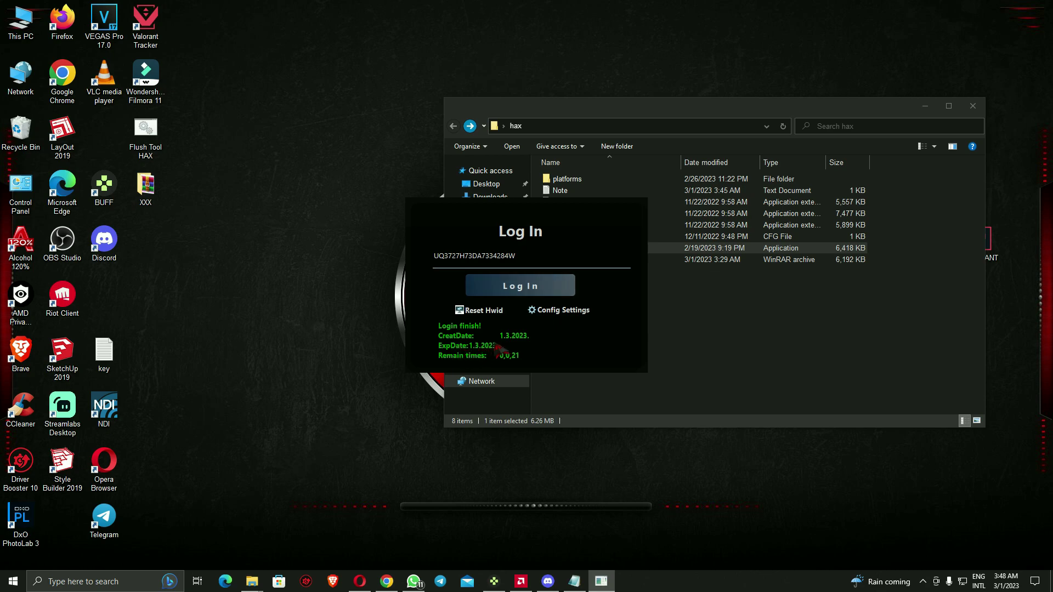
right_click(375, 336)
click(387, 329)
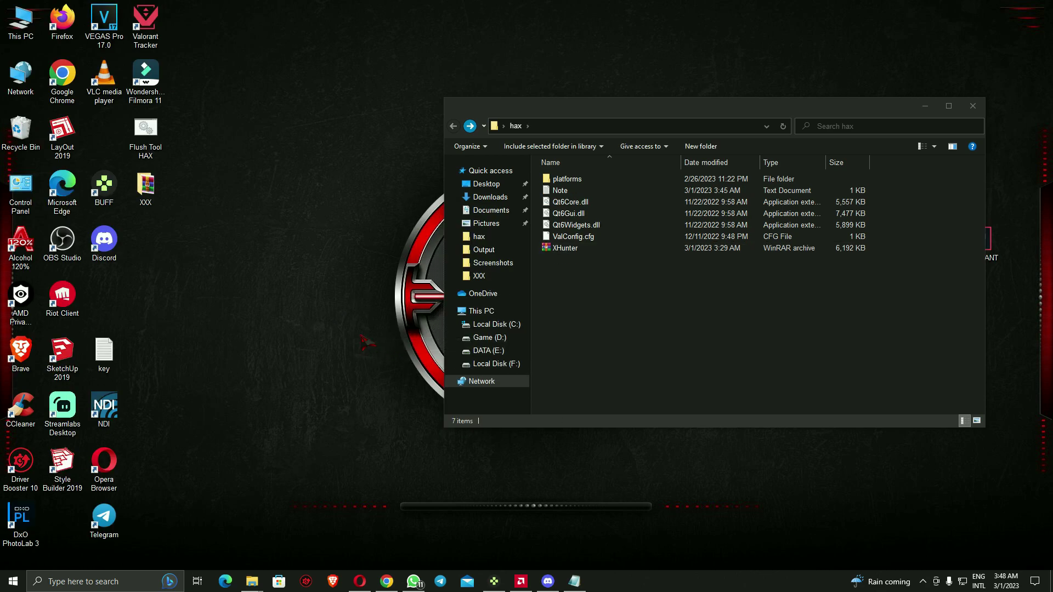
Step: Refresh the desktop, move the hax window left, and select then deselect the VALORANT shortcut
right_click(283, 288)
click(317, 319)
click(894, 110)
drag(894, 110, 735, 111)
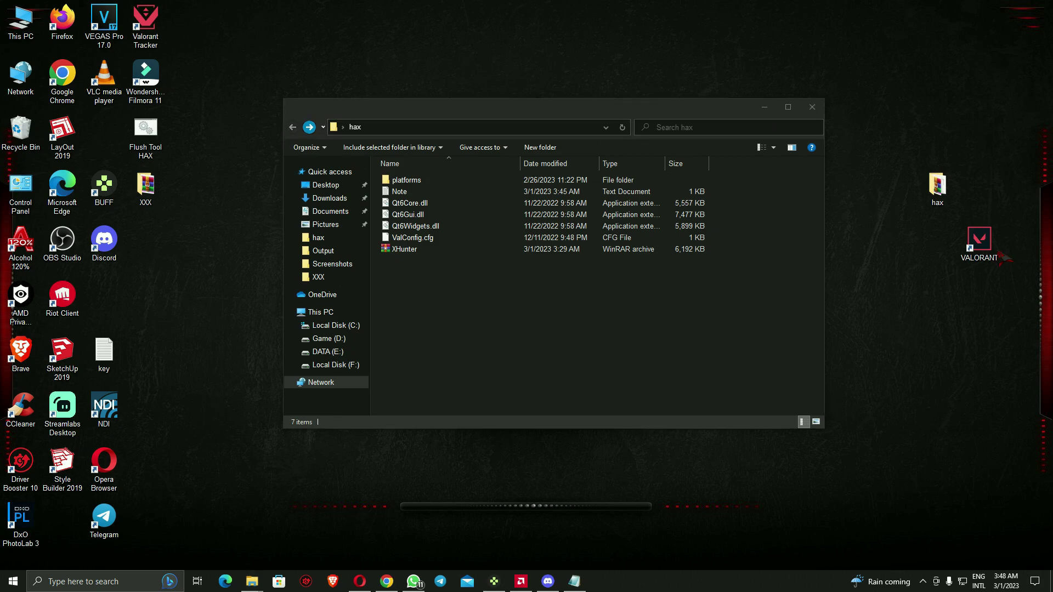
click(979, 243)
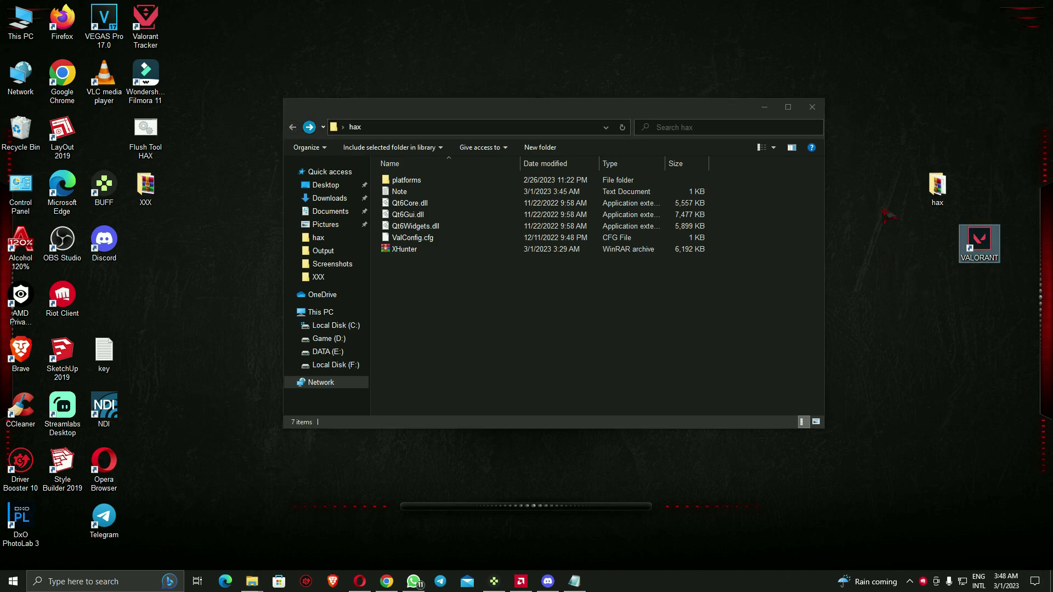
click(921, 288)
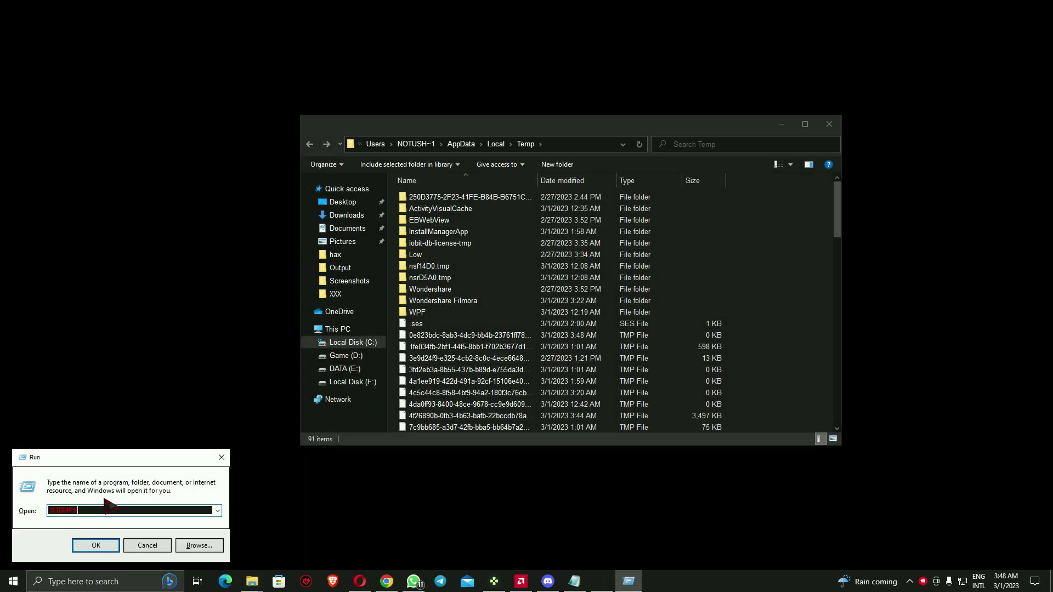
Step: Open the %TEMP% folder from Run and select ValConfig.cfg
key(BackSpace)
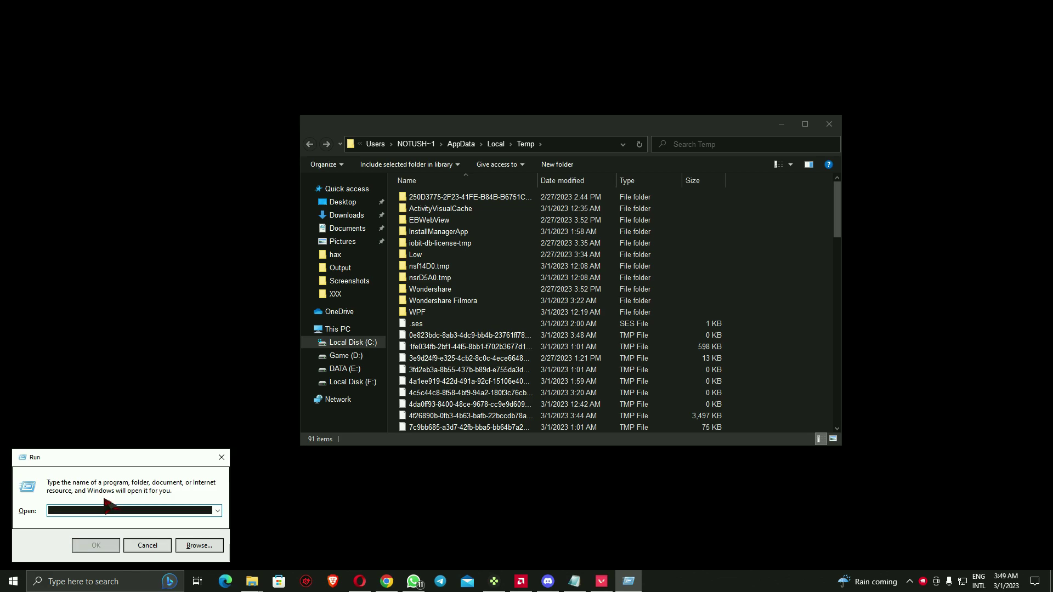
text(%TEMP%)
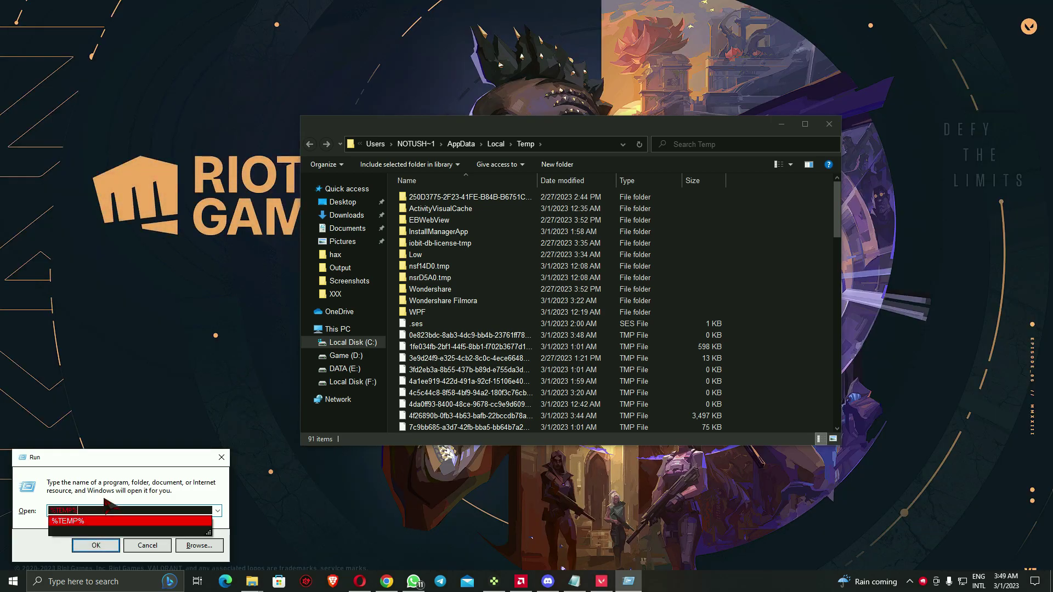
click(222, 458)
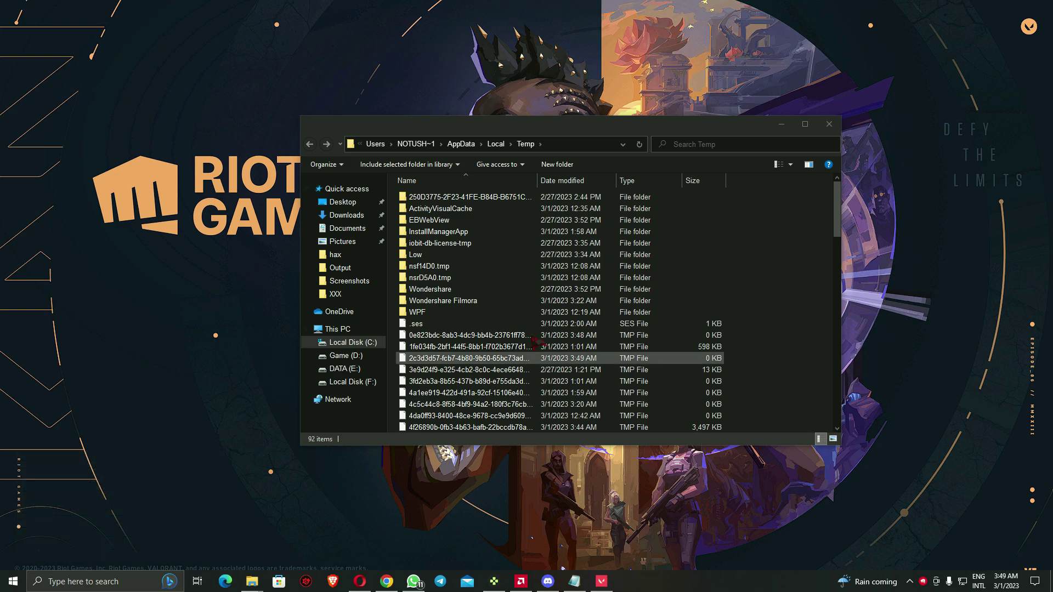
scroll(732, 348, down, 5)
scroll(732, 348, down, 5)
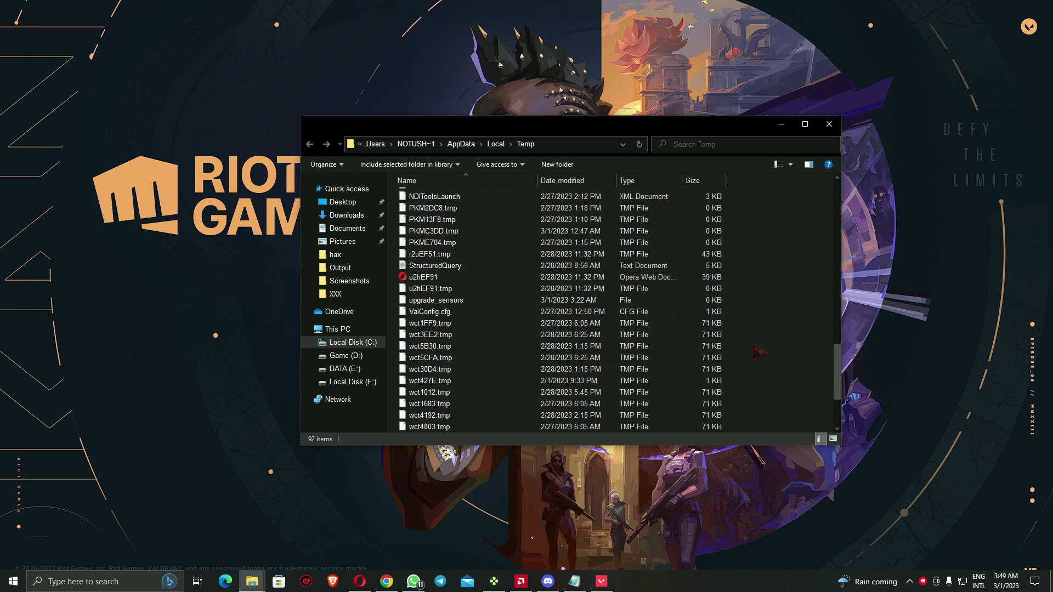
scroll(576, 329, up, 2)
click(421, 370)
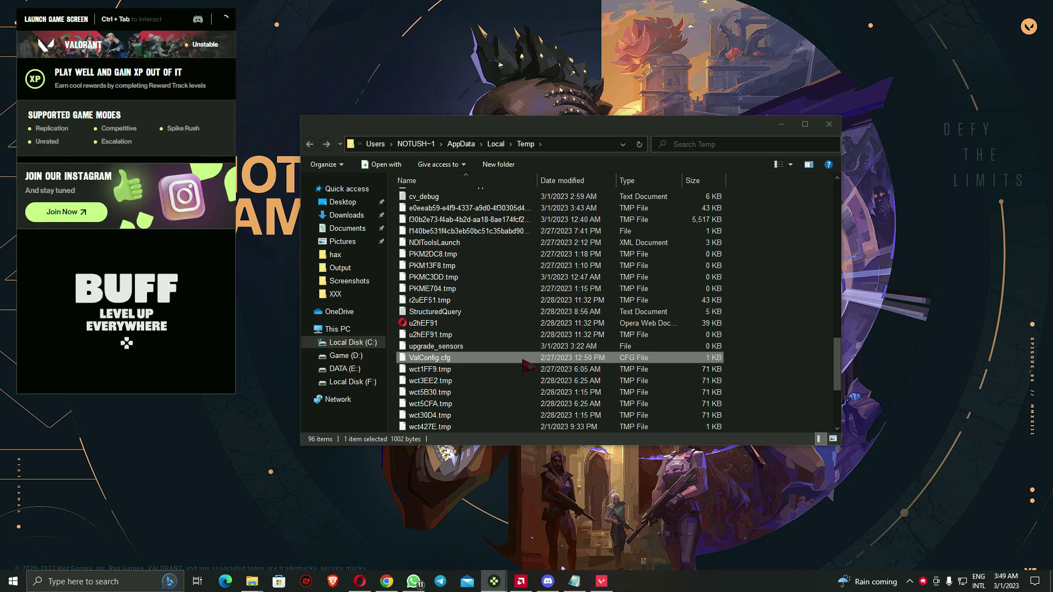
Step: Close the Temp window and overlay, then start a Deathmatch queue from the PLAY lobby
click(828, 124)
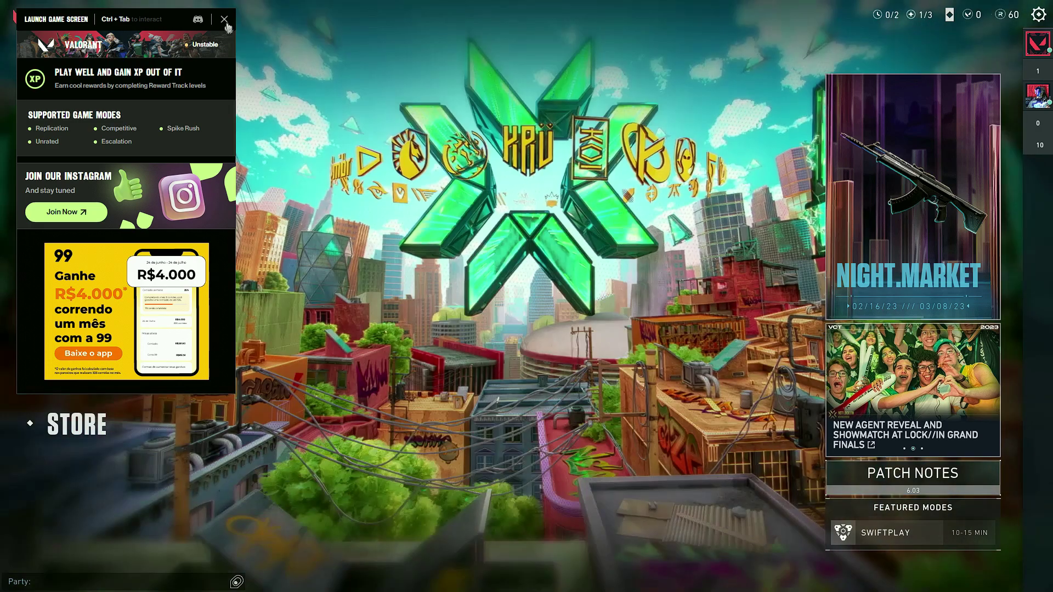
click(224, 19)
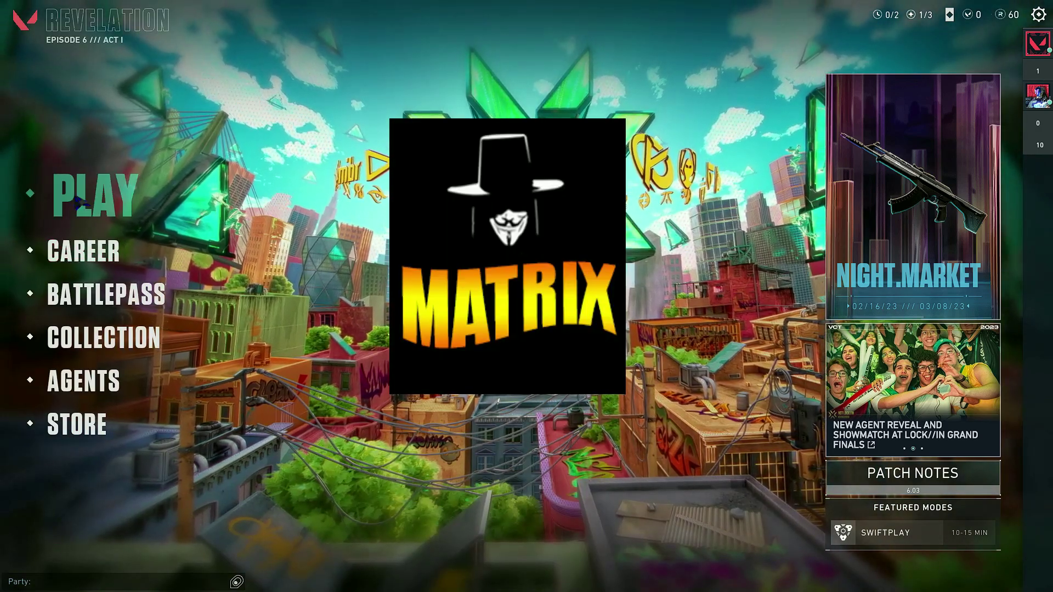
click(66, 190)
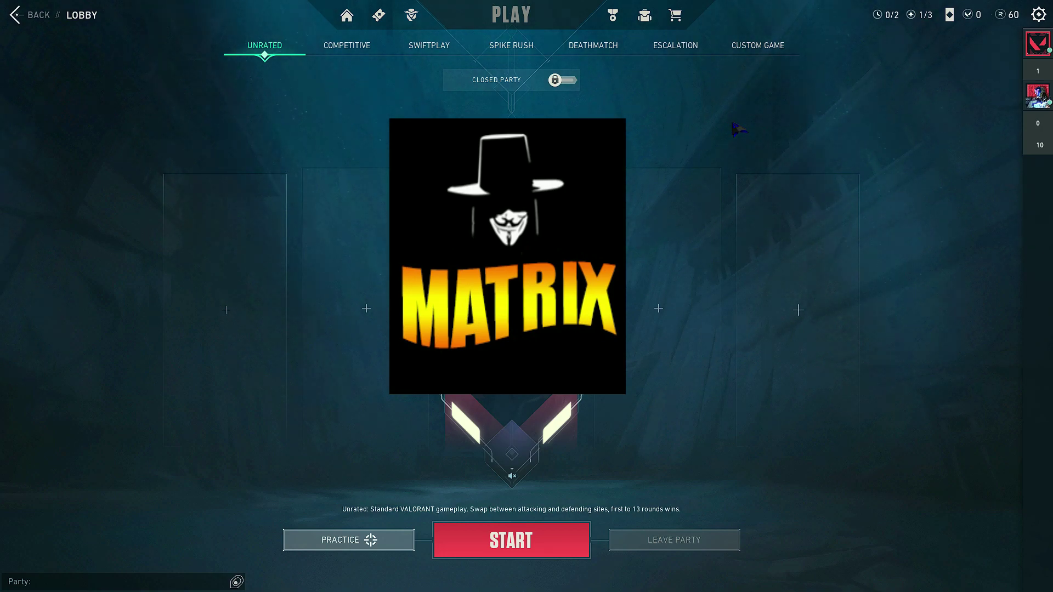
click(593, 47)
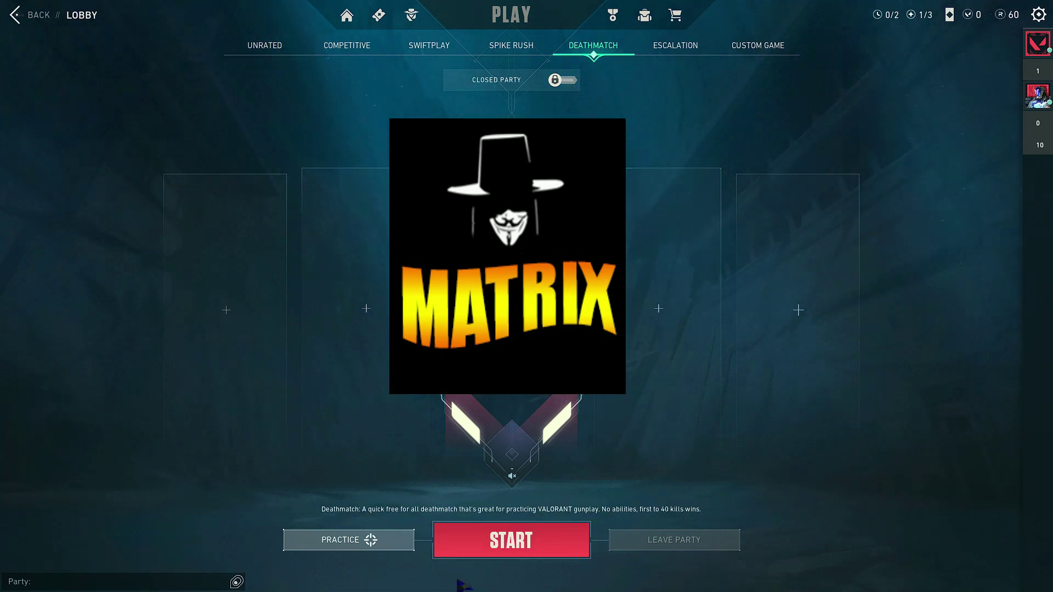
click(512, 540)
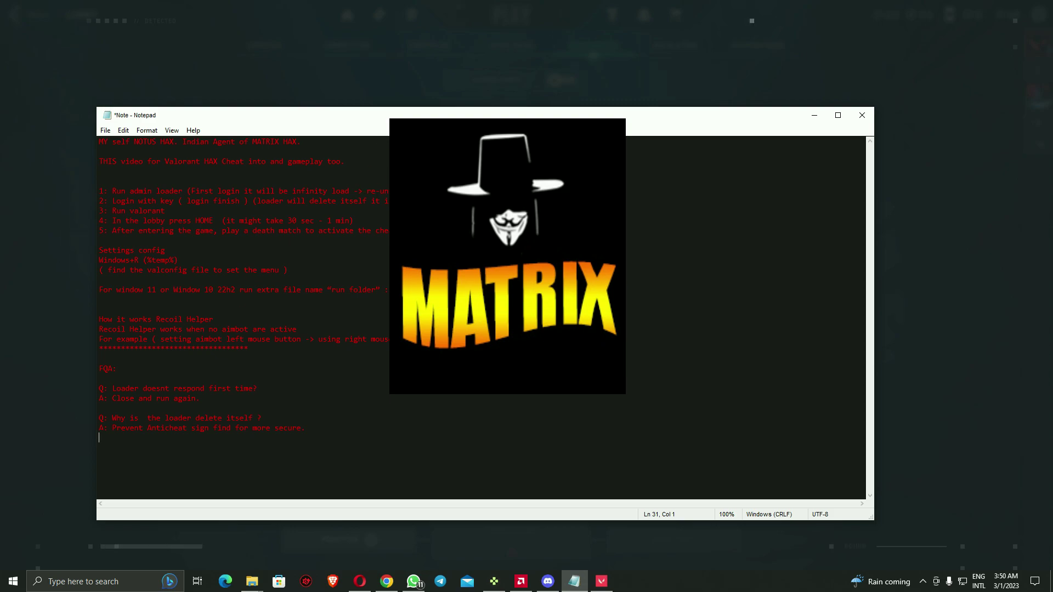
Step: Add a final line warning that ESP needs a dark theme, then Alt+Tab to the match
click(358, 401)
key(Return)
key(Return)
key(Return)
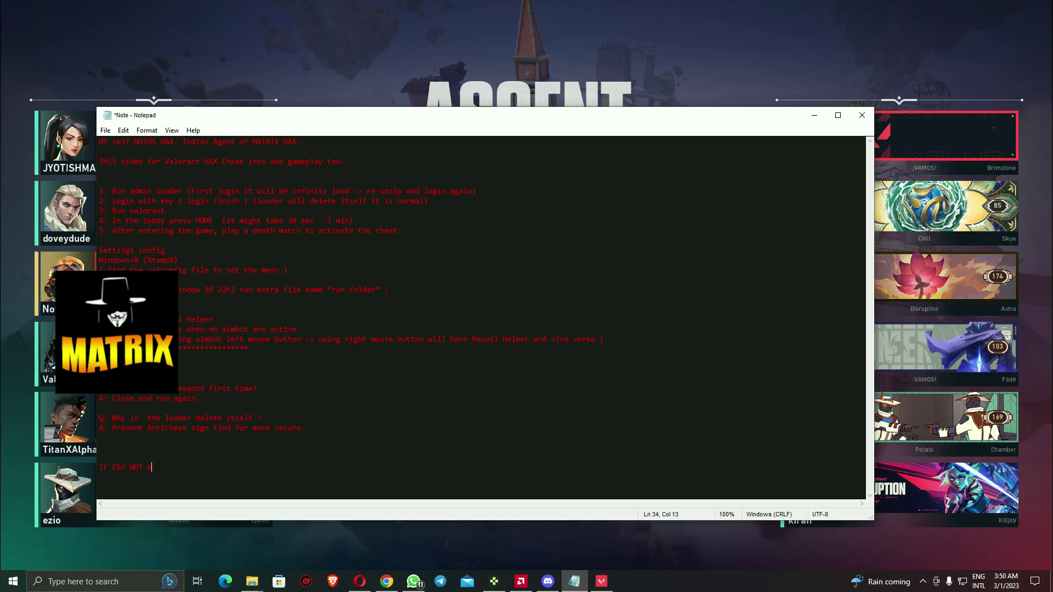
text(ORK THAT MEAN U)
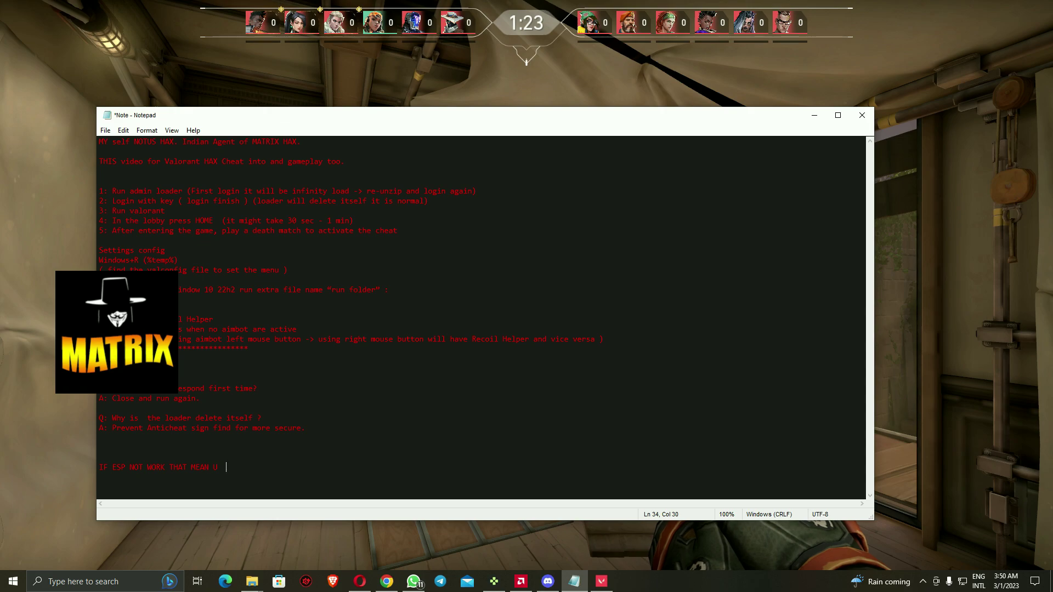
text((K)
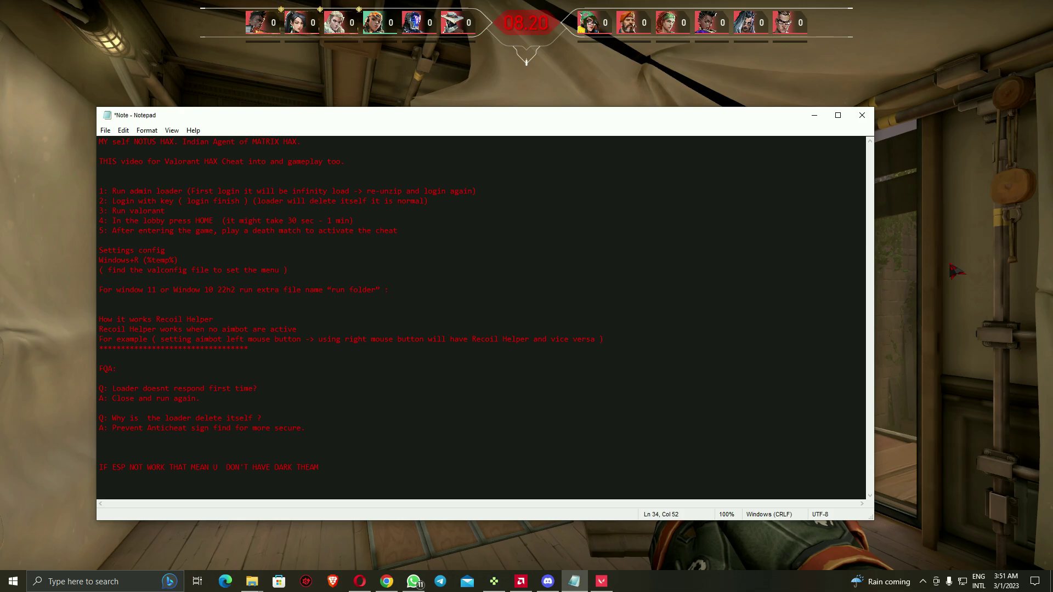
key(alt+Tab)
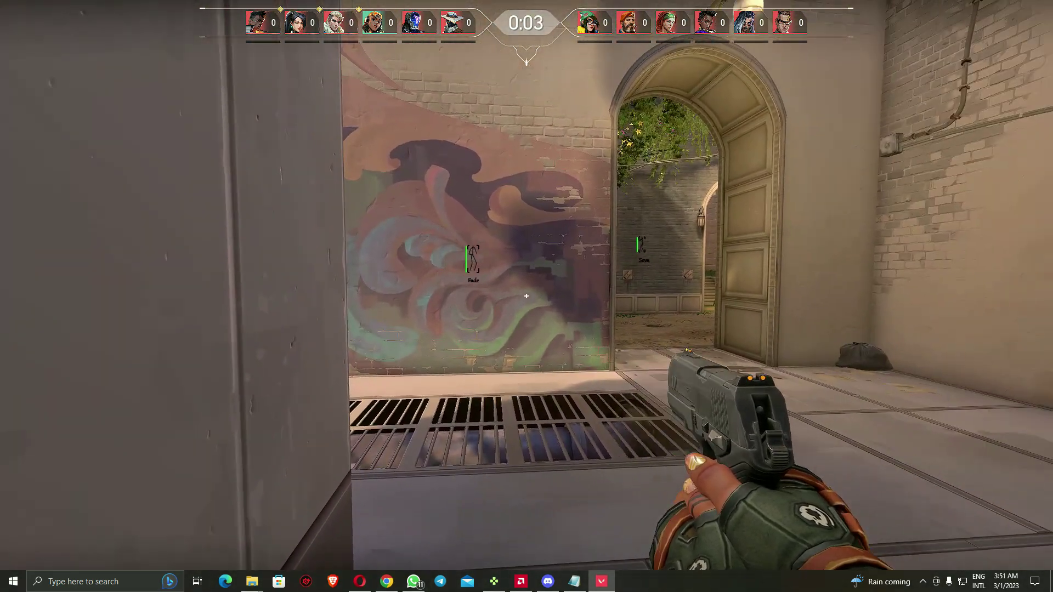
key(super)
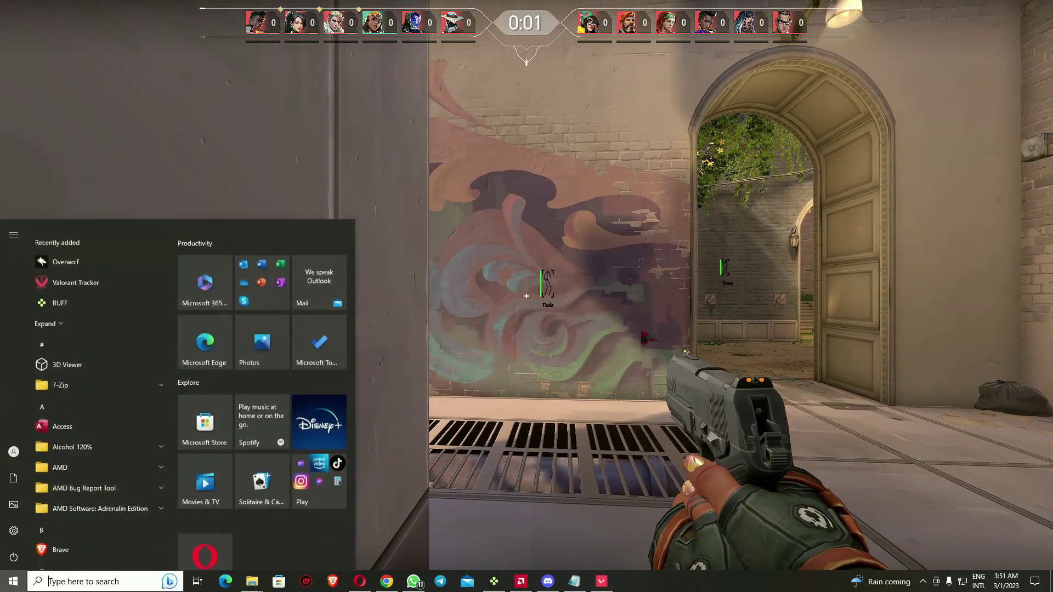
key(super)
key(super)
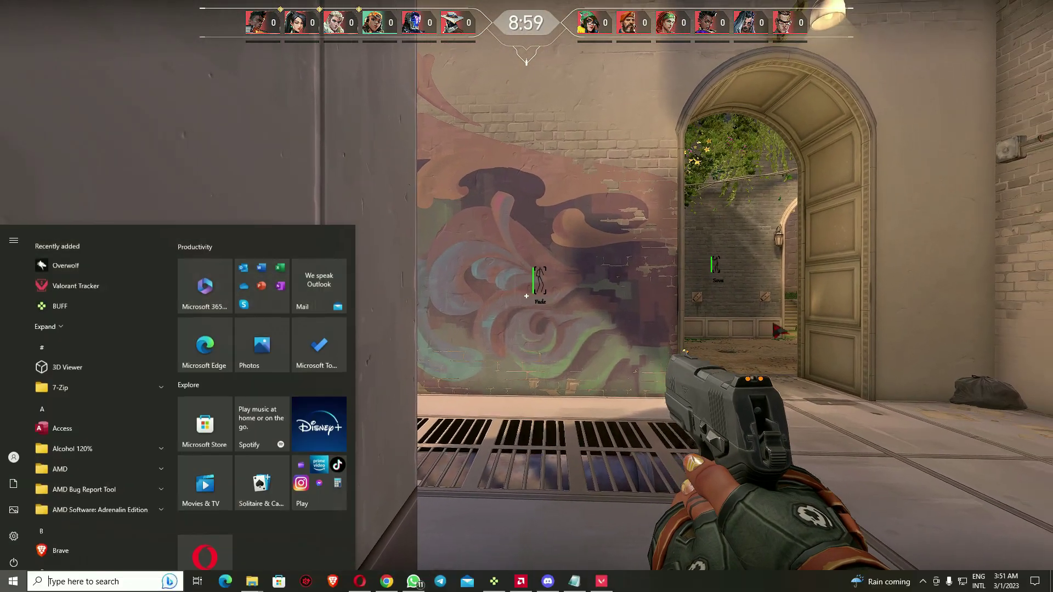
key(super)
Step: Open Video settings and try the Windowed, then Windowed Fullscreen display modes
key(Escape)
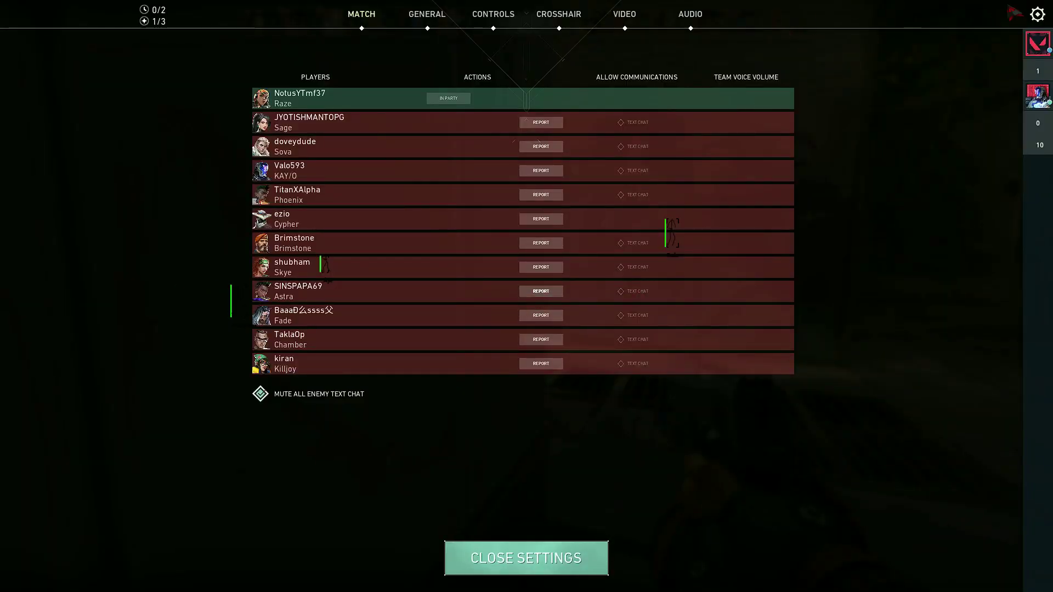
click(1038, 13)
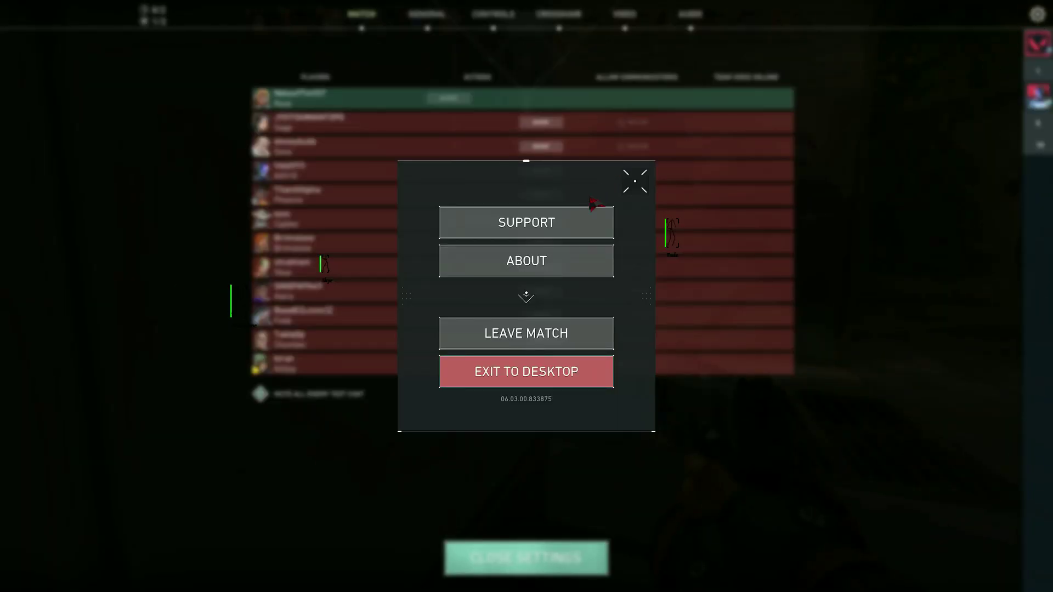
click(577, 222)
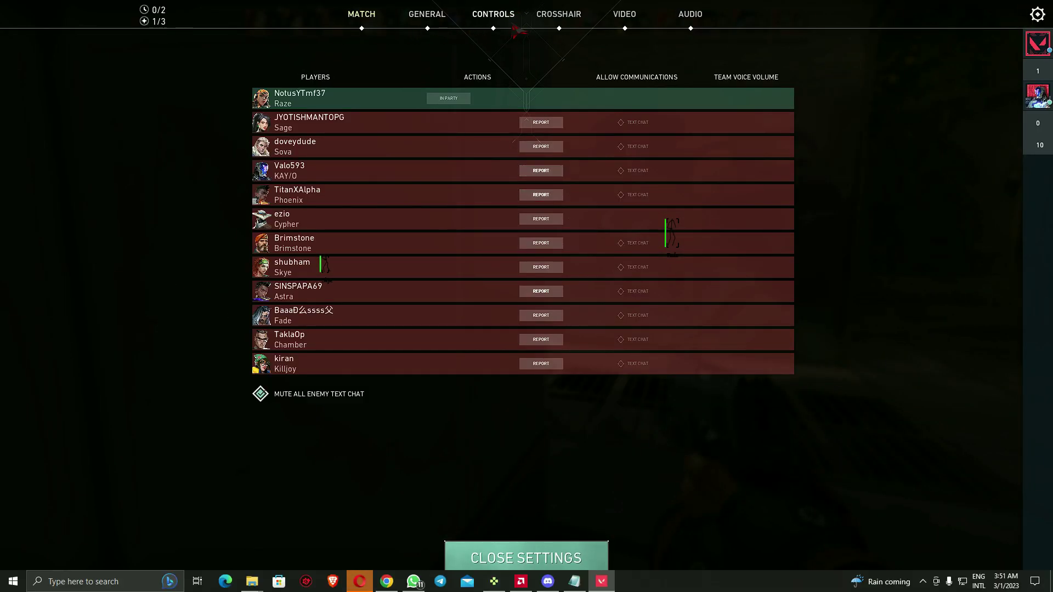
click(625, 14)
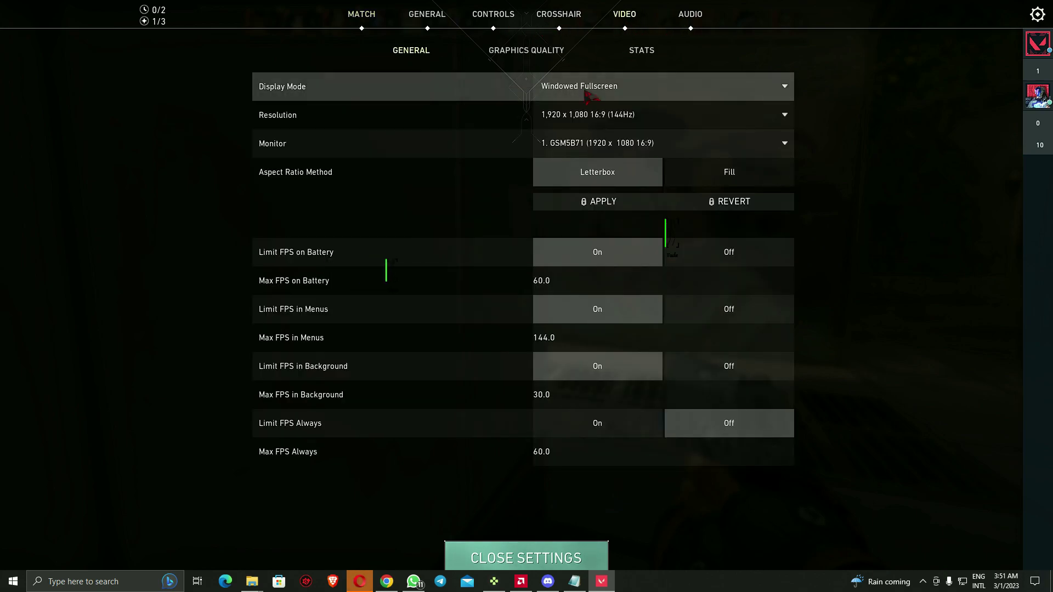
click(663, 85)
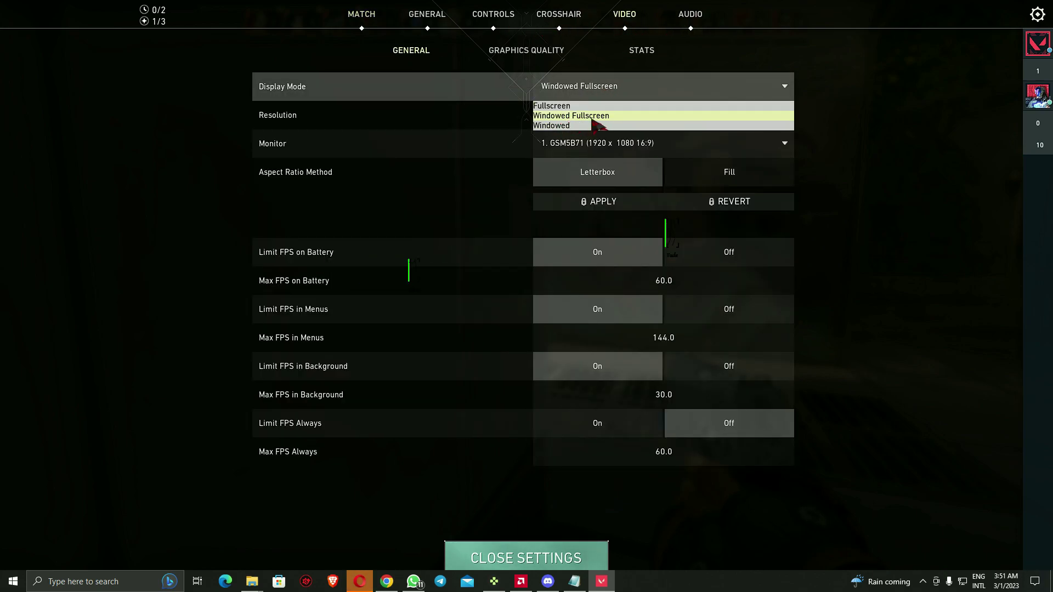
click(576, 125)
click(663, 86)
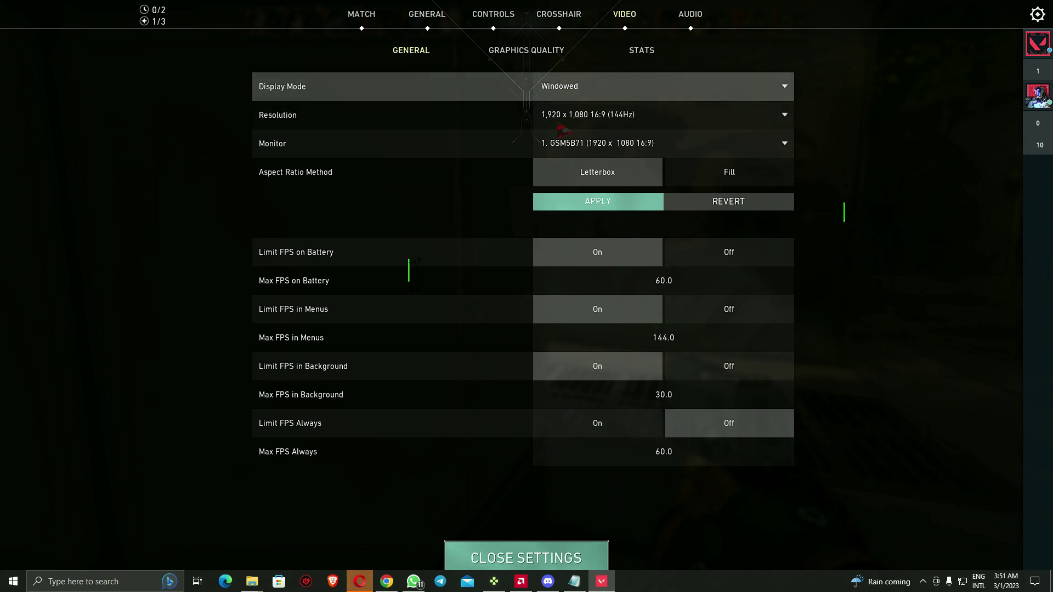
click(664, 86)
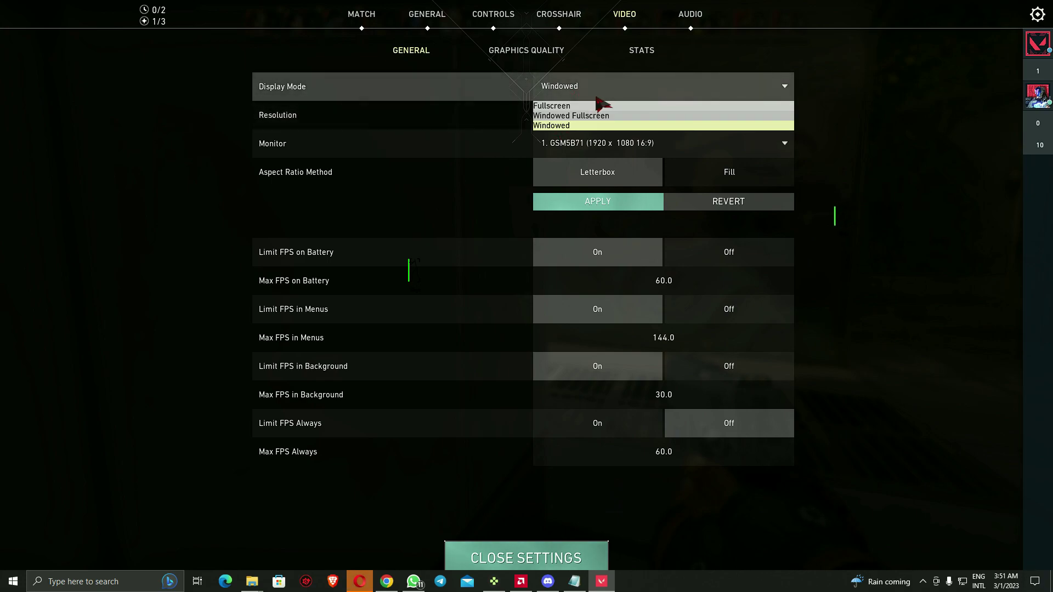
click(571, 116)
Step: Switch the display mode to Fullscreen, apply and confirm, and leave settings
click(625, 86)
click(568, 127)
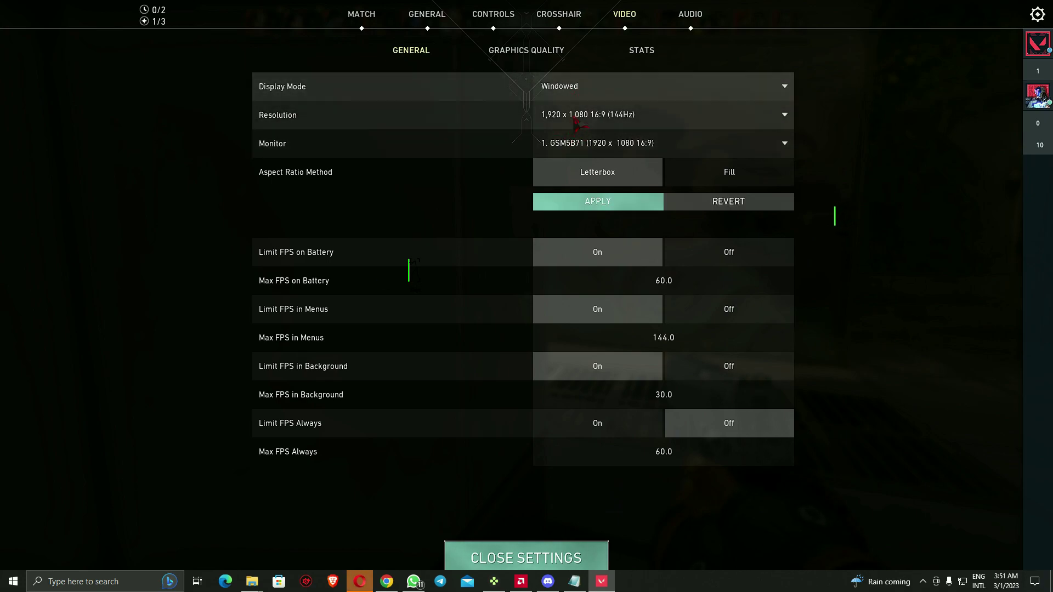
click(626, 87)
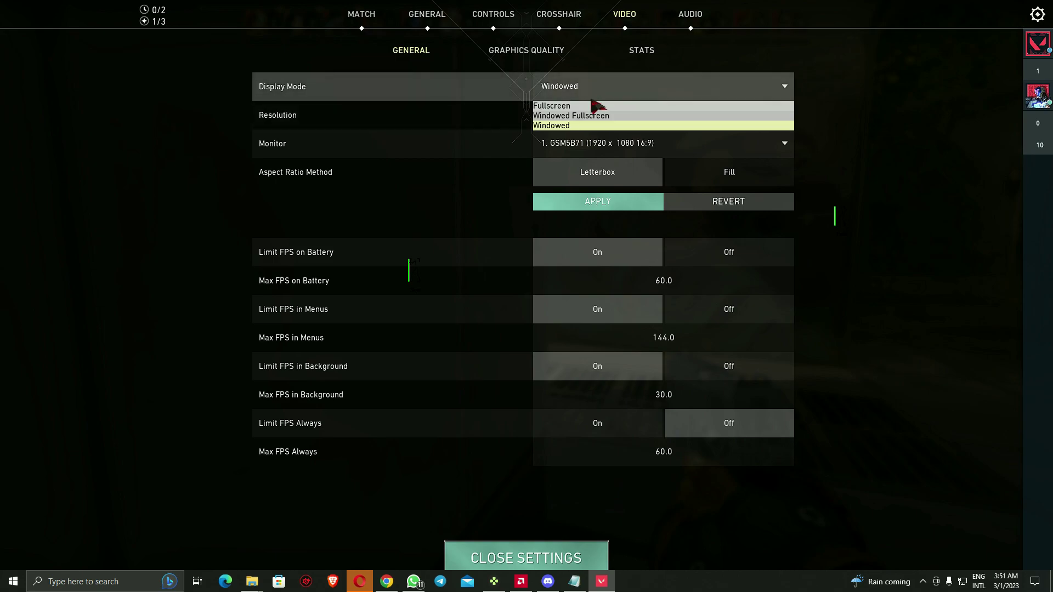
click(564, 107)
click(626, 201)
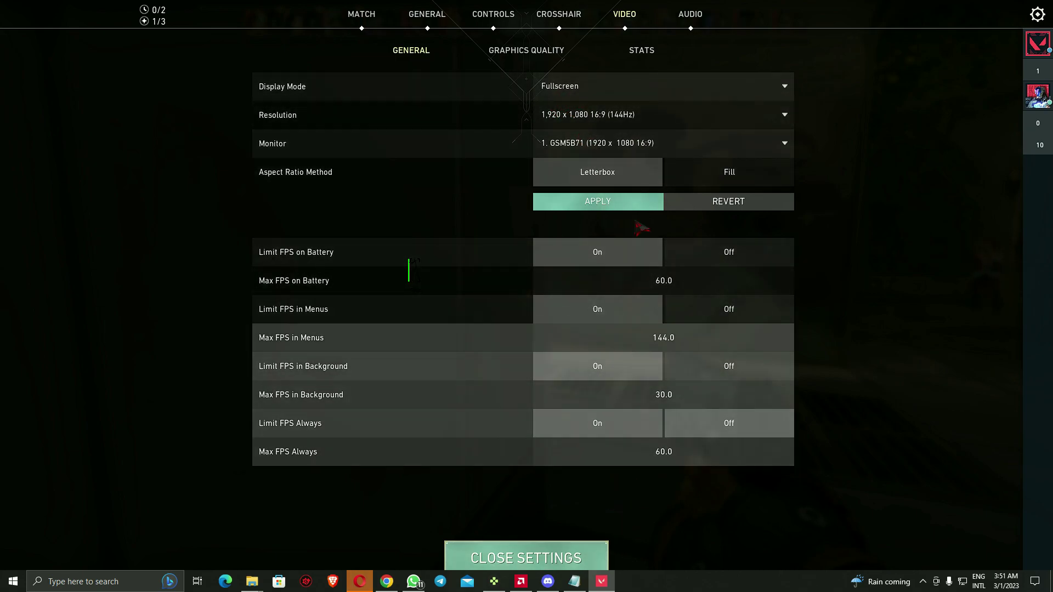
click(597, 202)
click(444, 354)
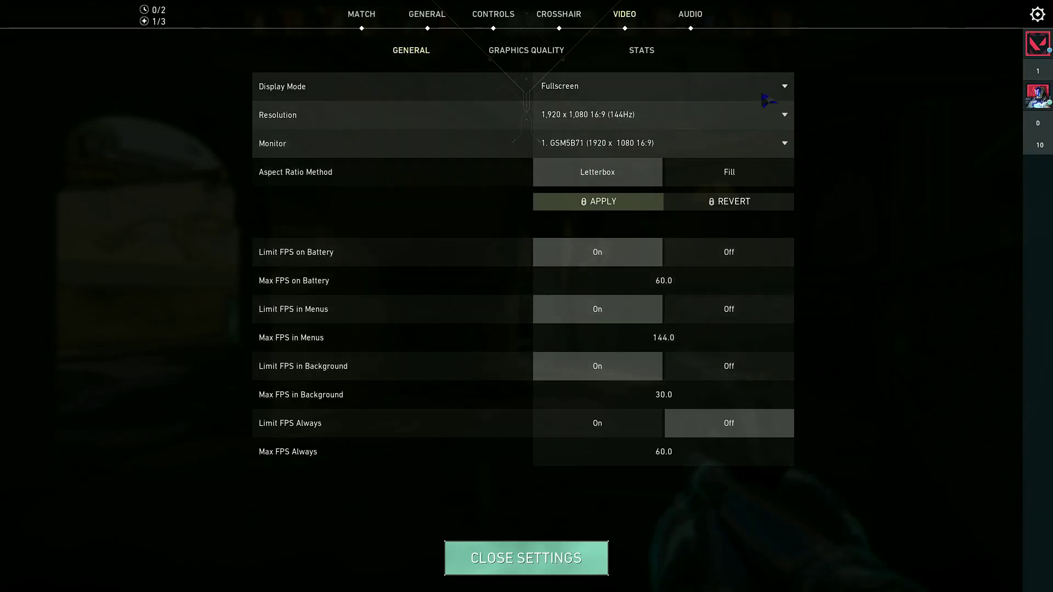
key(Escape)
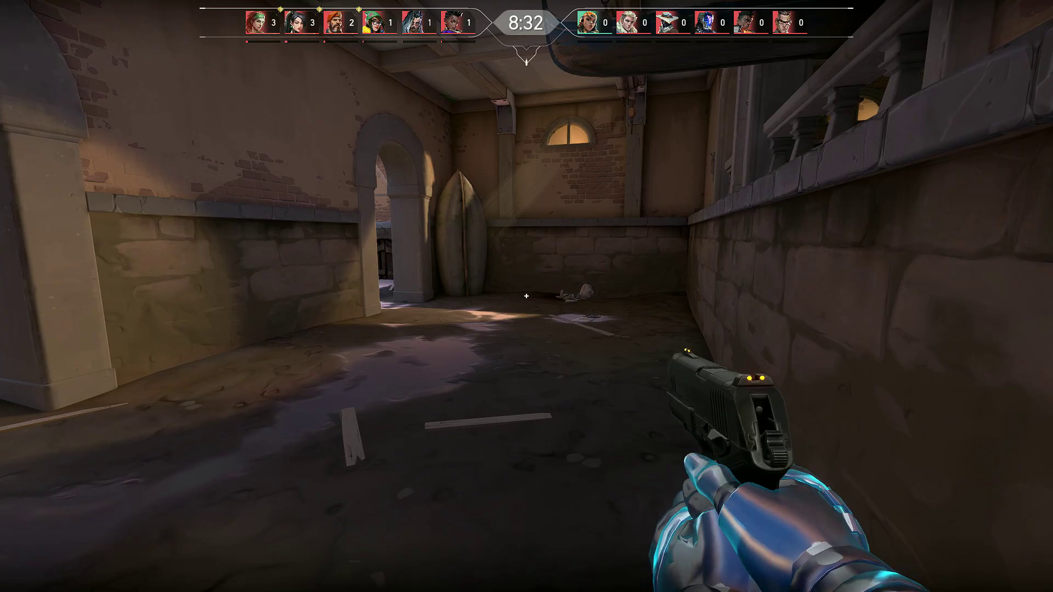
Step: Reopen Video settings, settle on Windowed Fullscreen, apply and confirm it, and close settings
key(Escape)
click(663, 86)
click(560, 126)
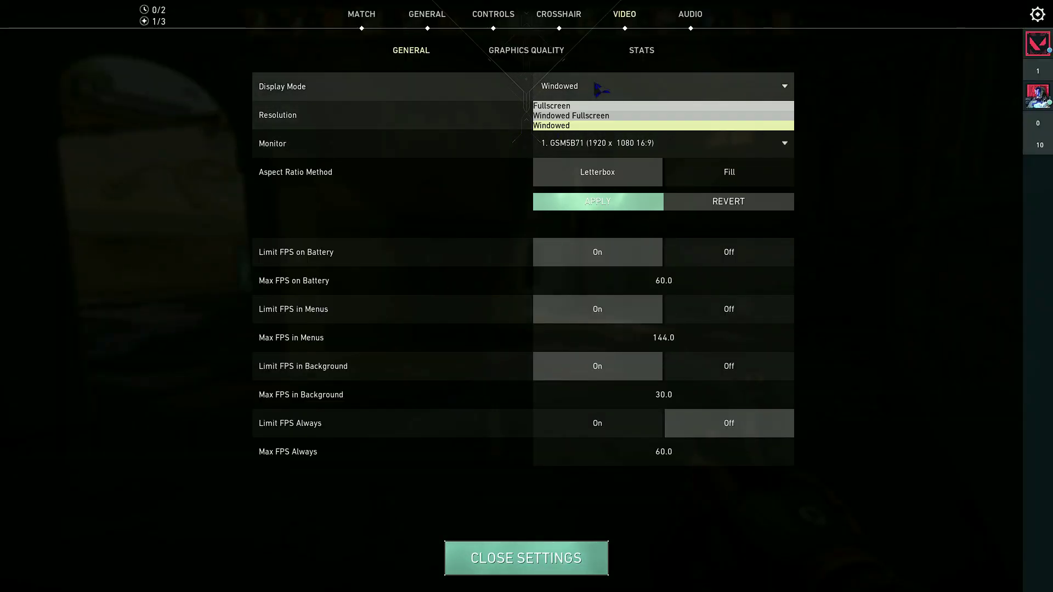
click(574, 115)
click(662, 86)
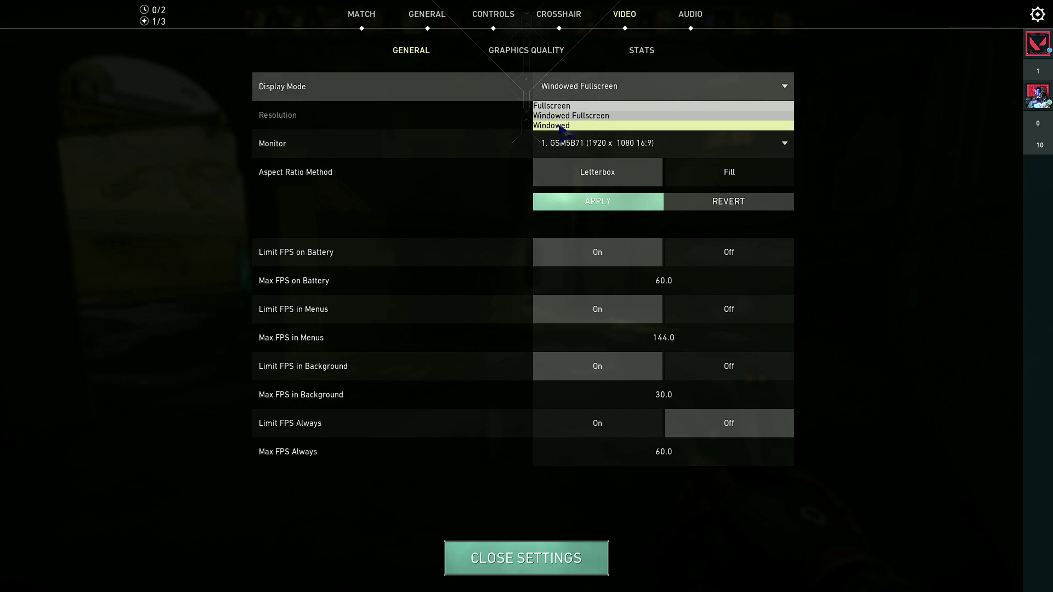
click(568, 126)
click(586, 89)
click(571, 116)
click(597, 201)
click(597, 201)
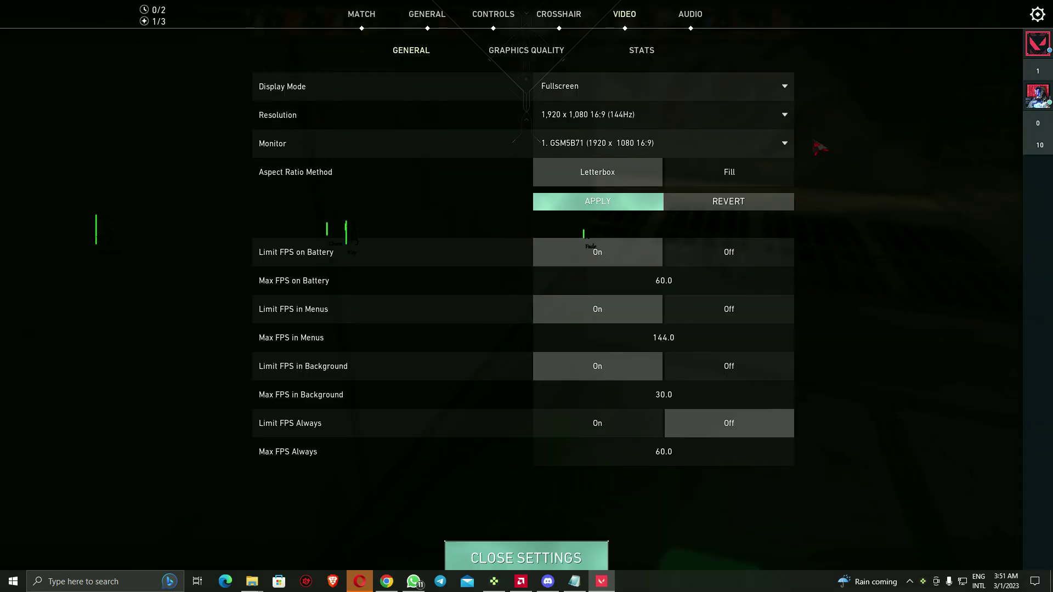
click(598, 201)
click(433, 355)
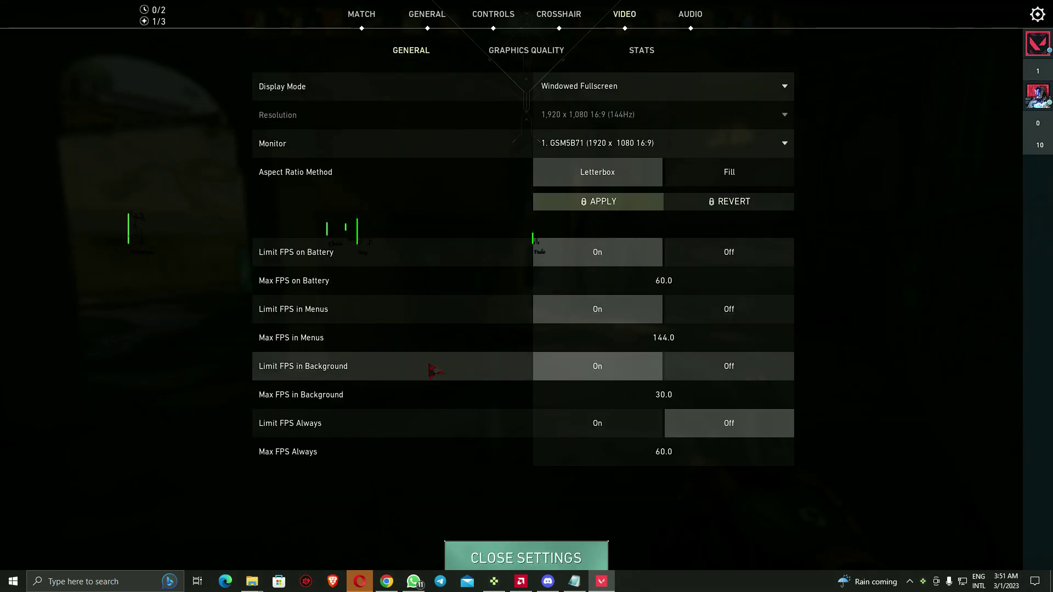
Step: Resume the match, move the player, and dismiss the Windows launcher over the game
click(527, 558)
key(a)
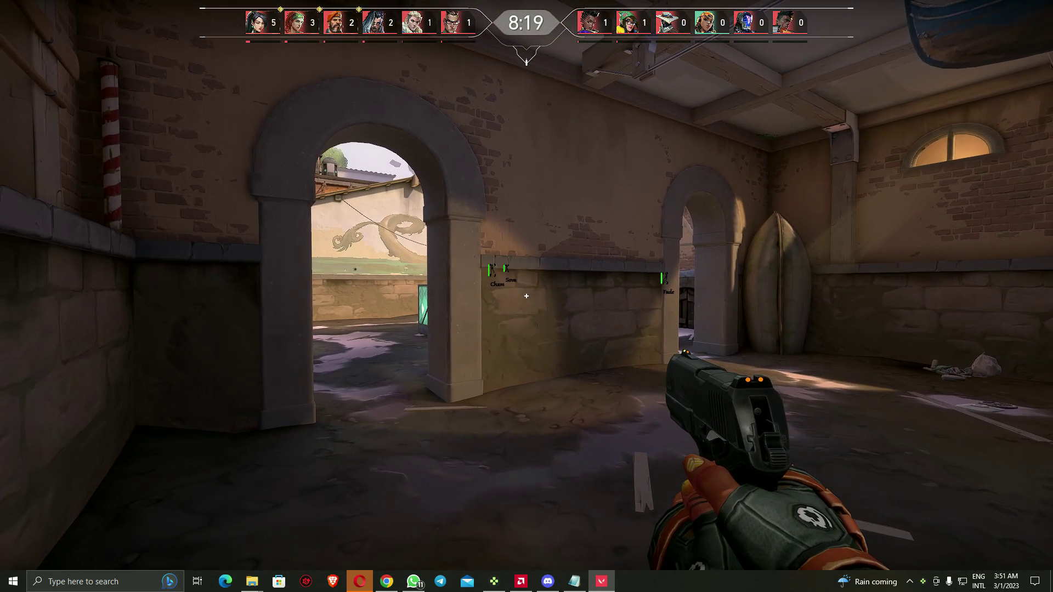
key(super)
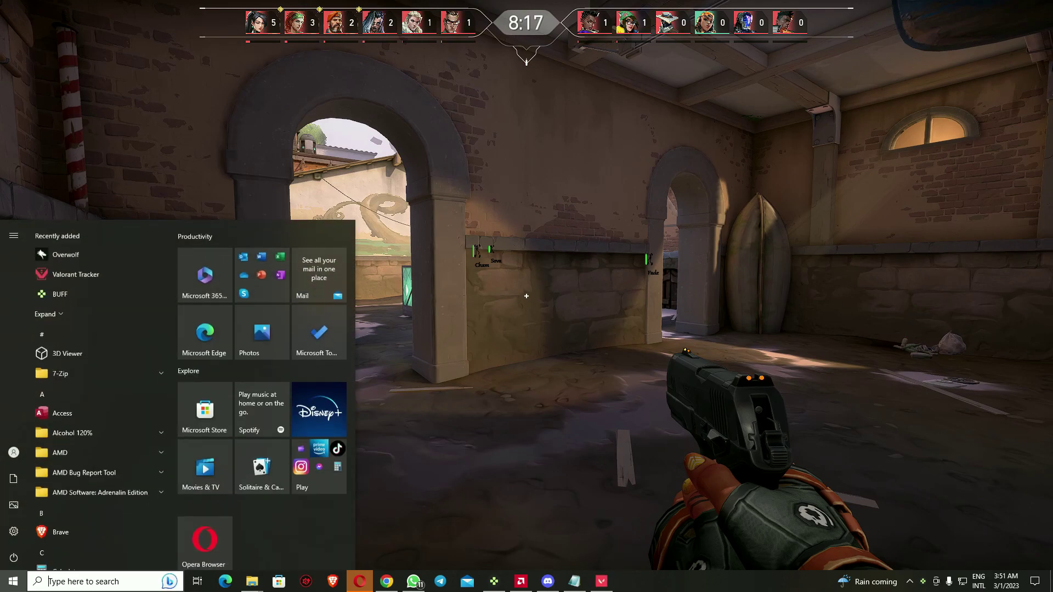
key(super+a)
key(Escape)
key(Escape)
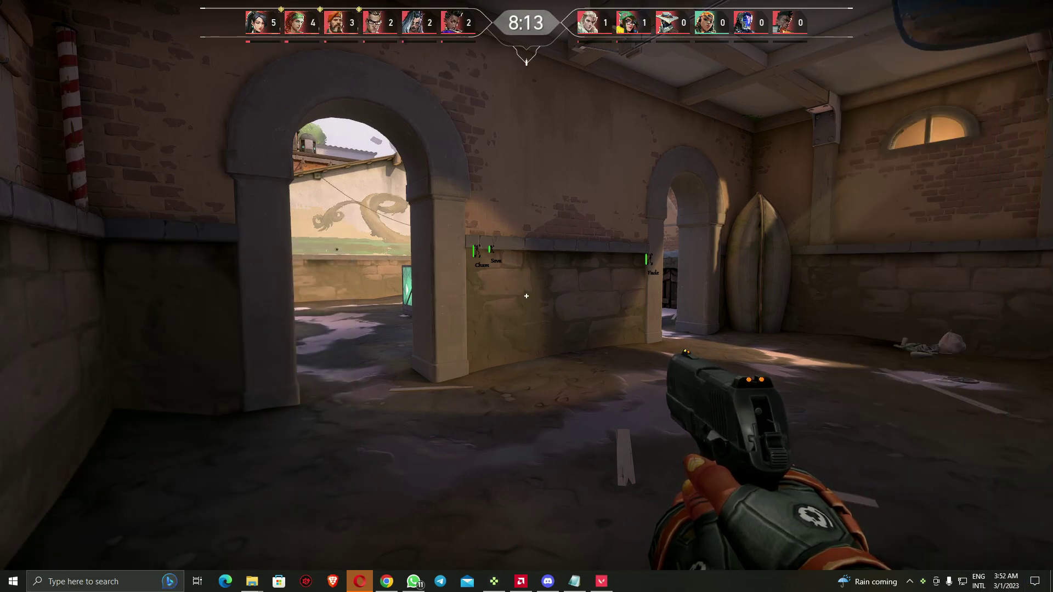
right_click(823, 581)
click(811, 562)
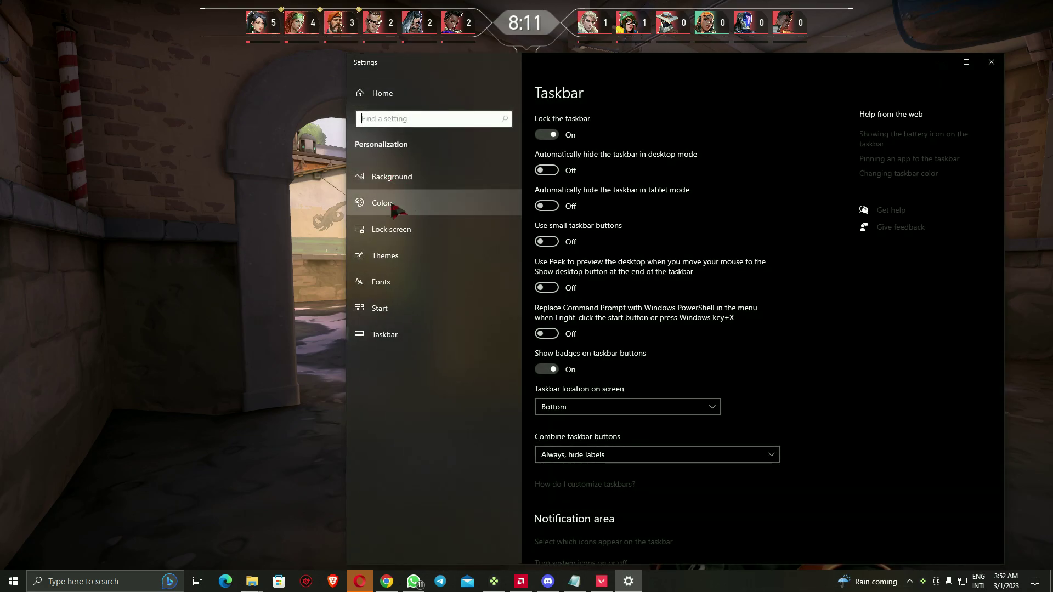
click(420, 262)
scroll(658, 330, down, 2)
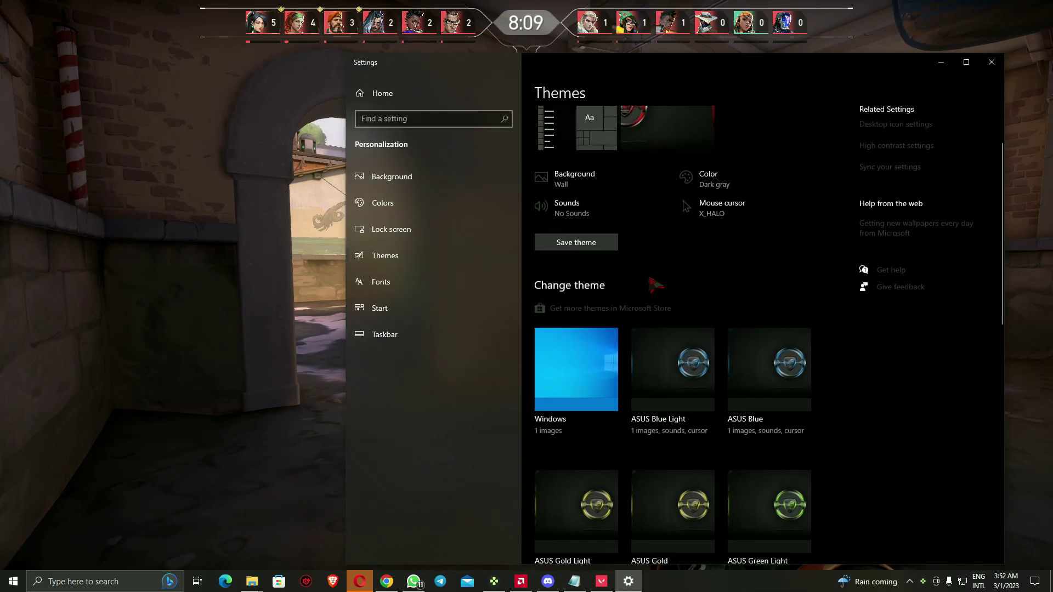
scroll(700, 313, up, 2)
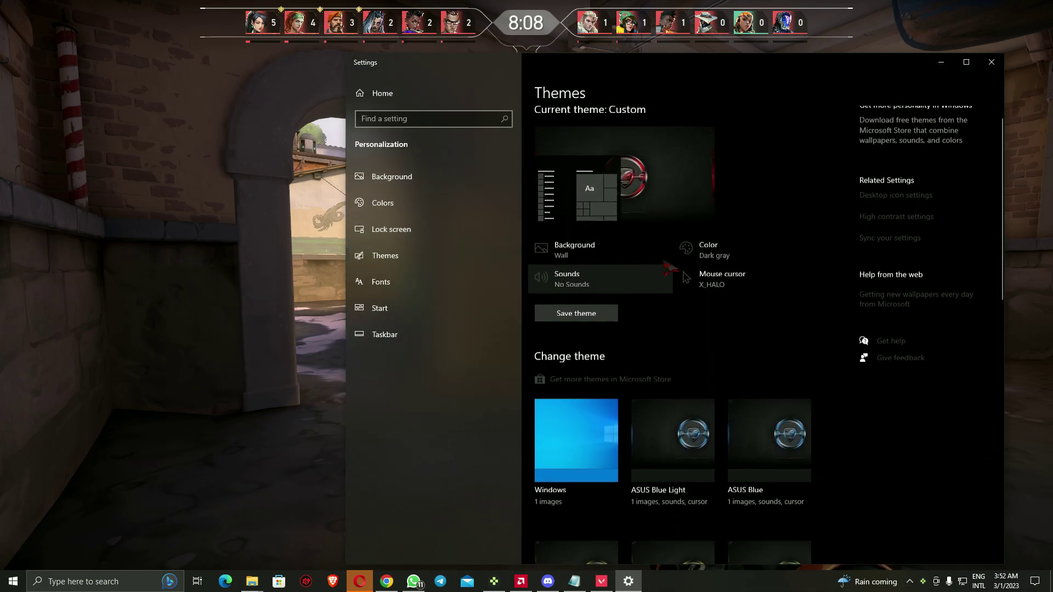
click(726, 262)
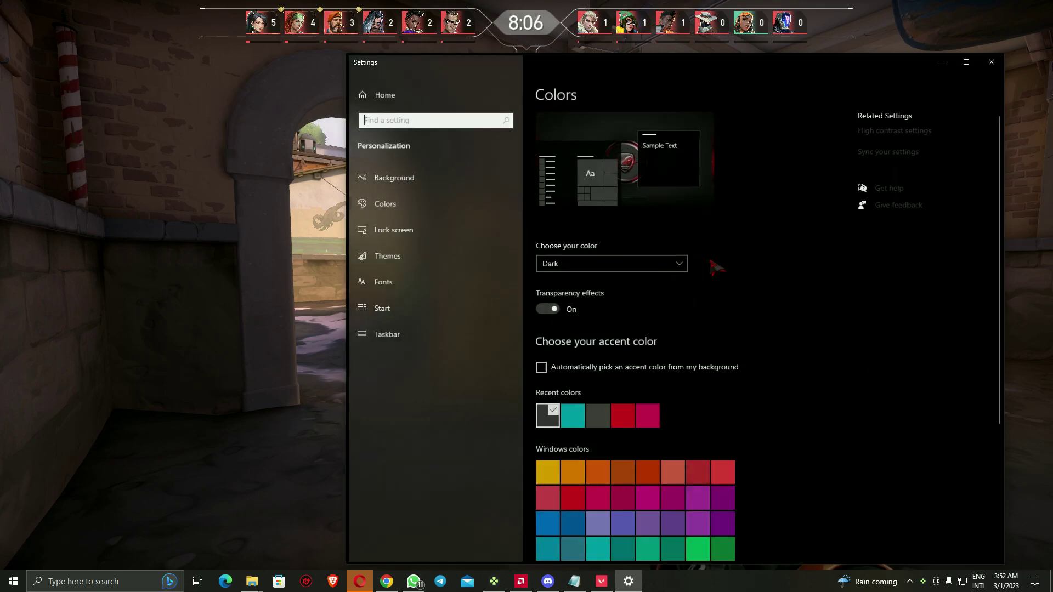
click(557, 265)
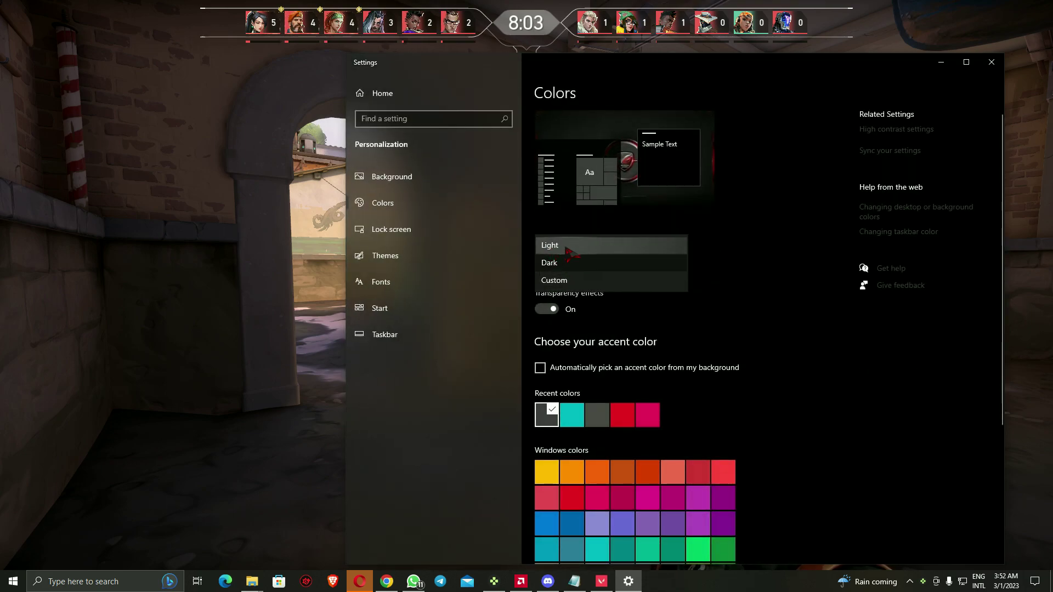
click(568, 262)
click(626, 263)
click(745, 269)
click(563, 268)
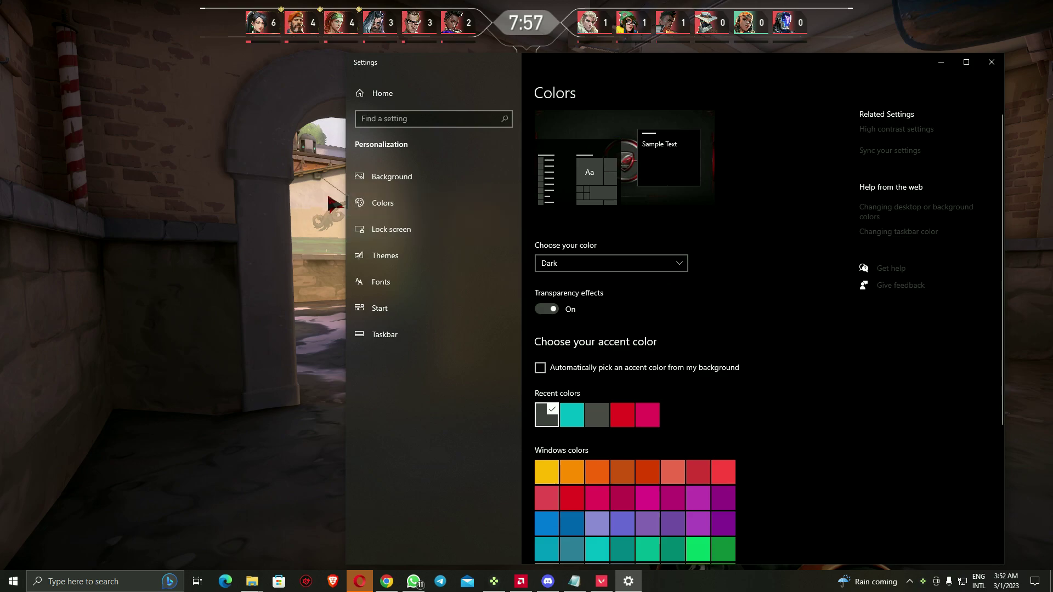
click(385, 255)
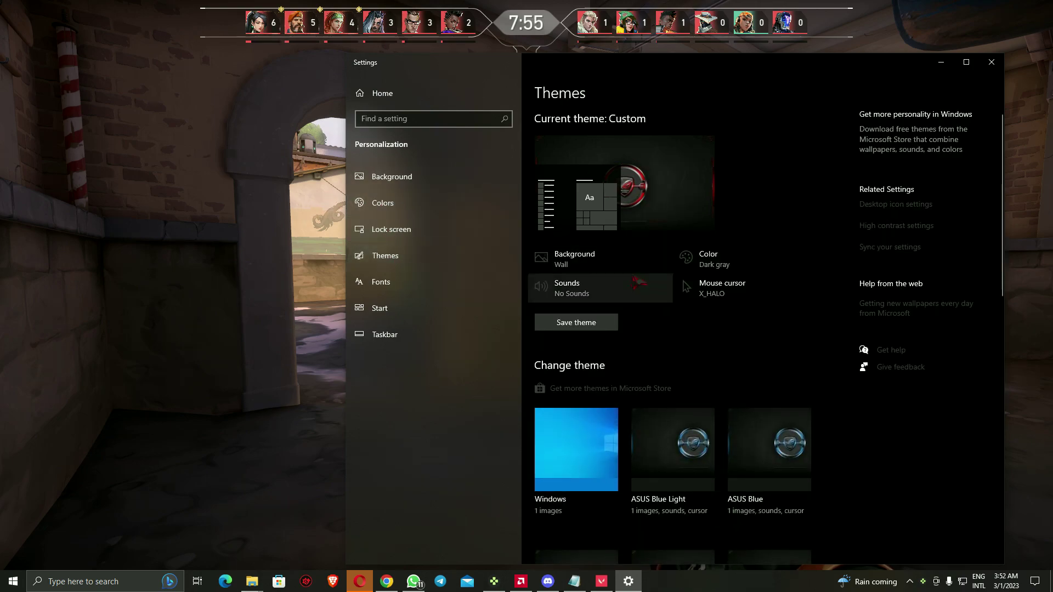
scroll(637, 282, down, 2)
scroll(683, 247, up, 2)
scroll(749, 301, down, 2)
scroll(685, 151, down, 5)
scroll(685, 150, down, 5)
scroll(685, 151, up, 8)
scroll(685, 287, up, 4)
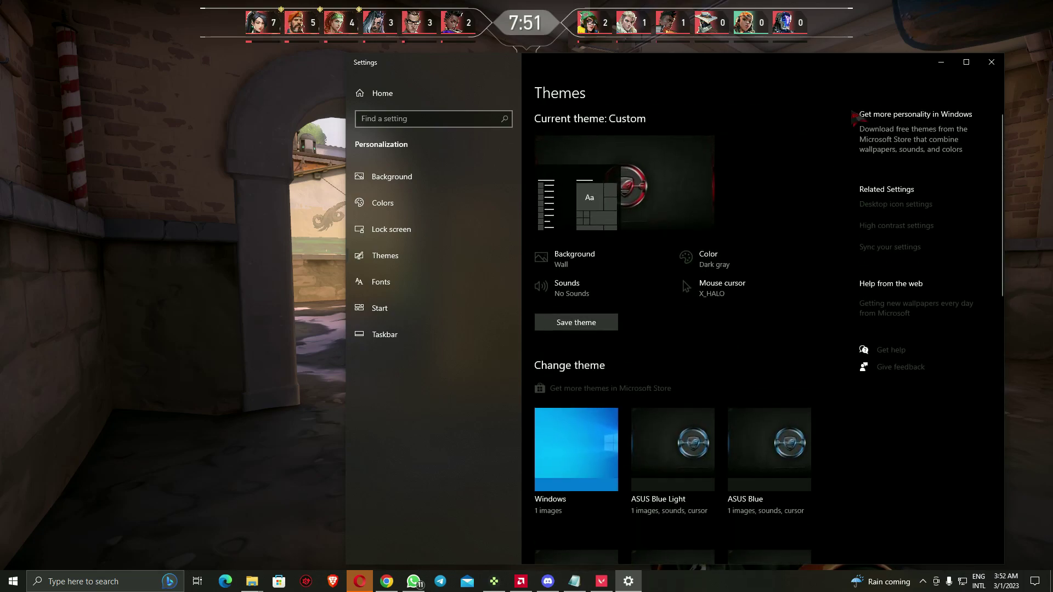
click(992, 63)
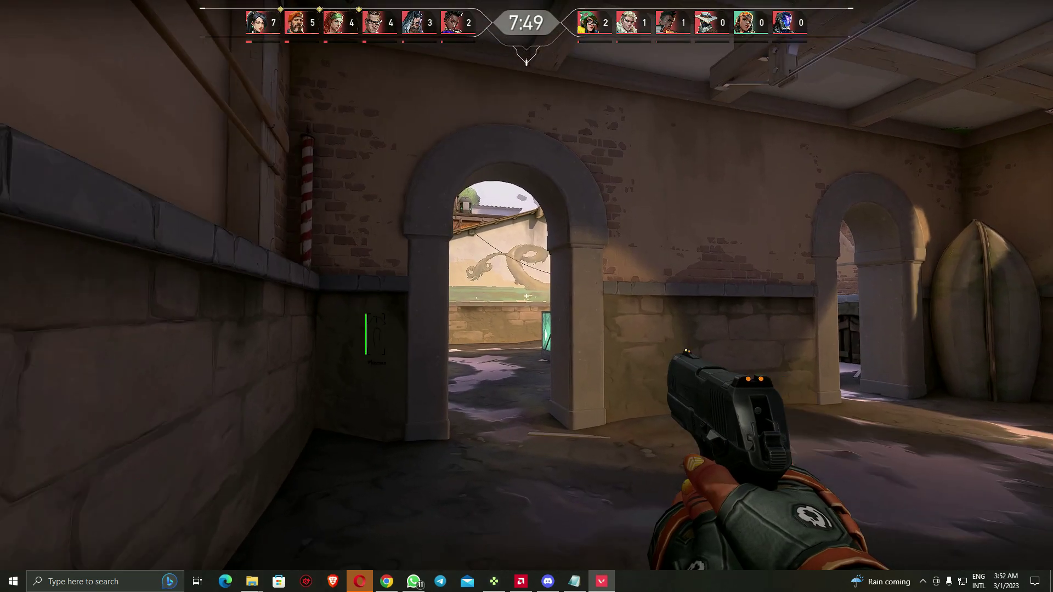
Step: Refocus the game and buy the Vandal rifle from the B buy menu
key(super)
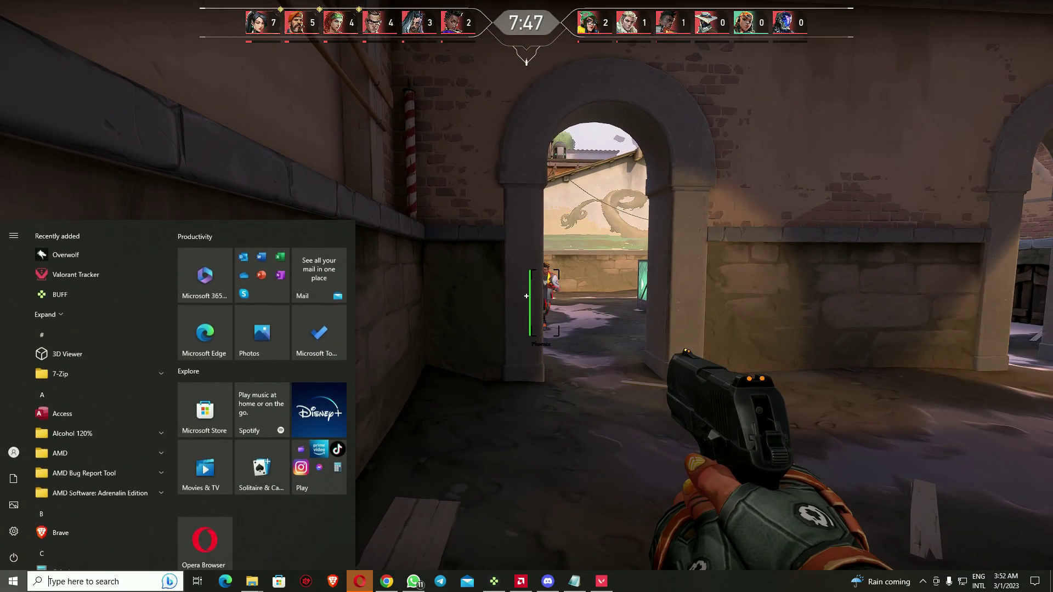
key(super)
key(super)
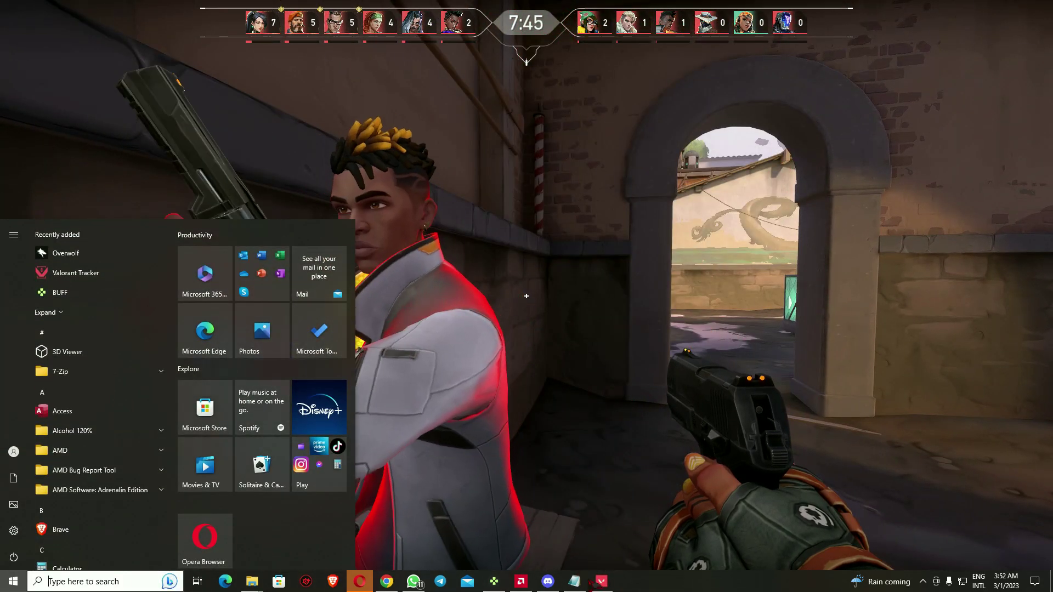
key(Escape)
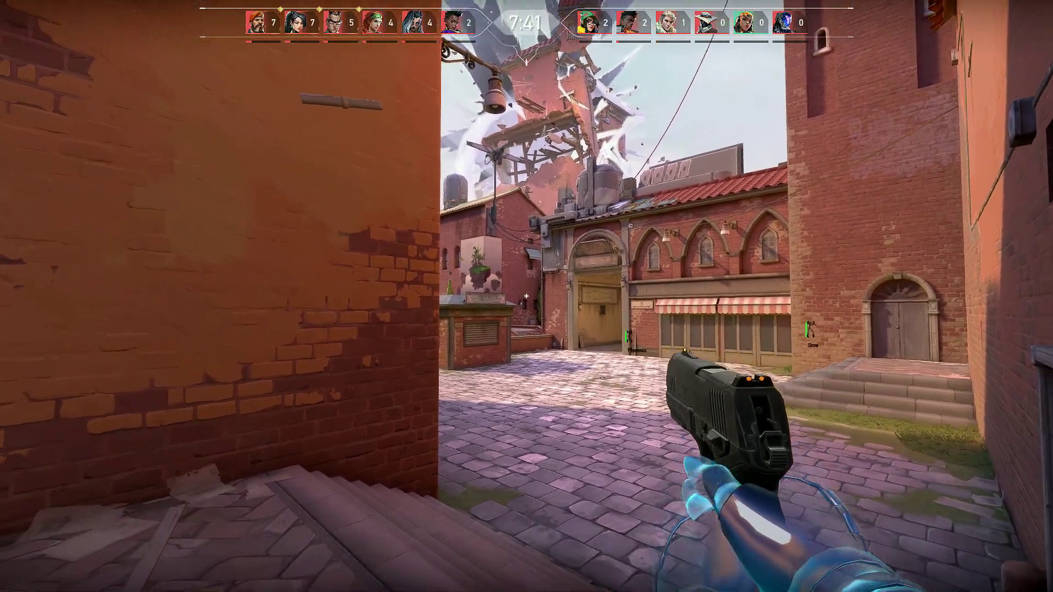
key(b)
click(536, 405)
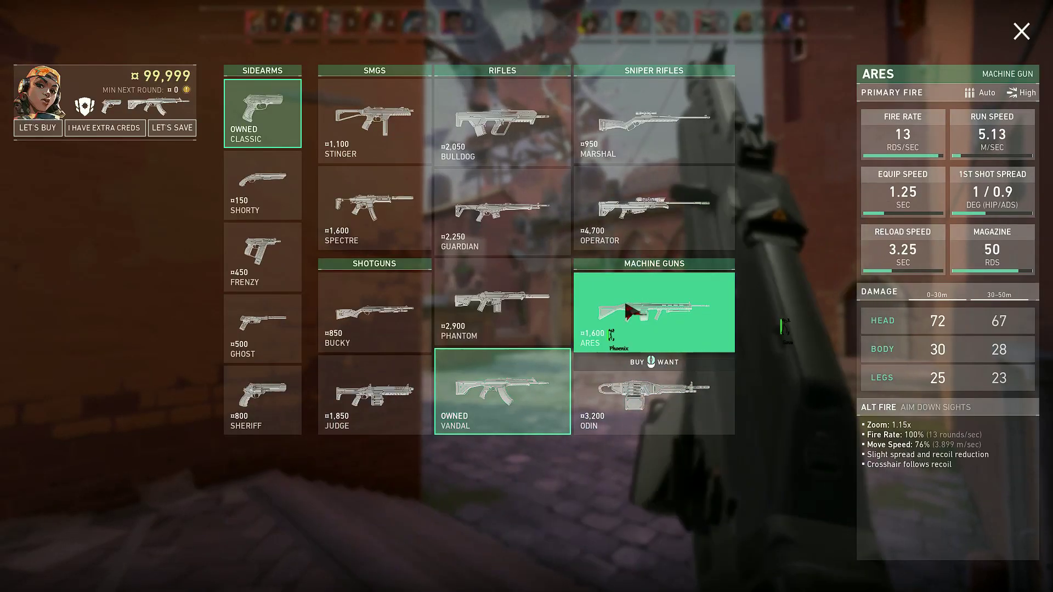
key(b)
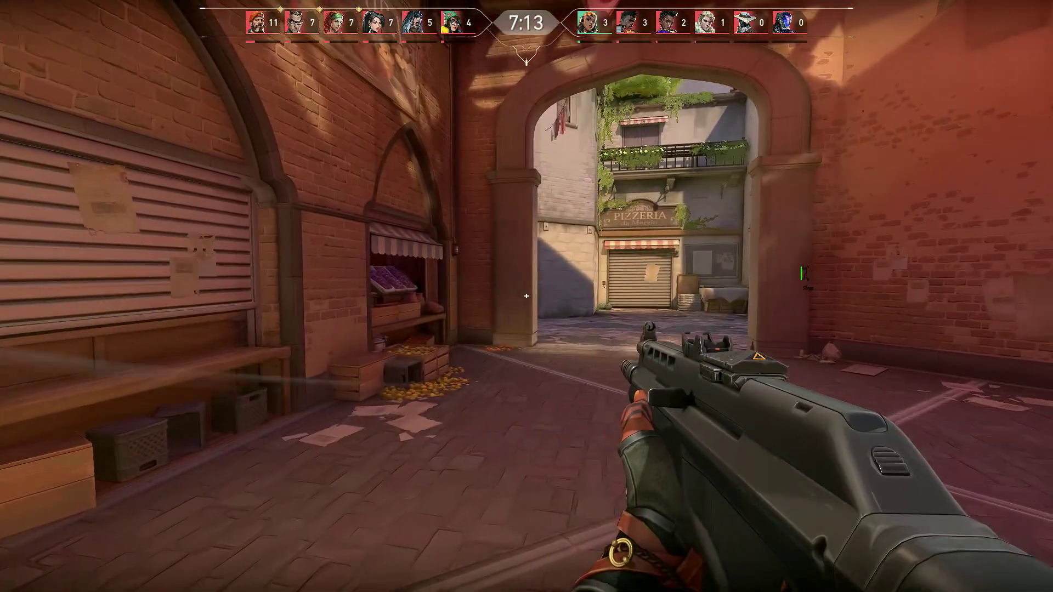
Step: Play on while briefly opening the Windows launcher and window overview over the match
key(super)
key(super)
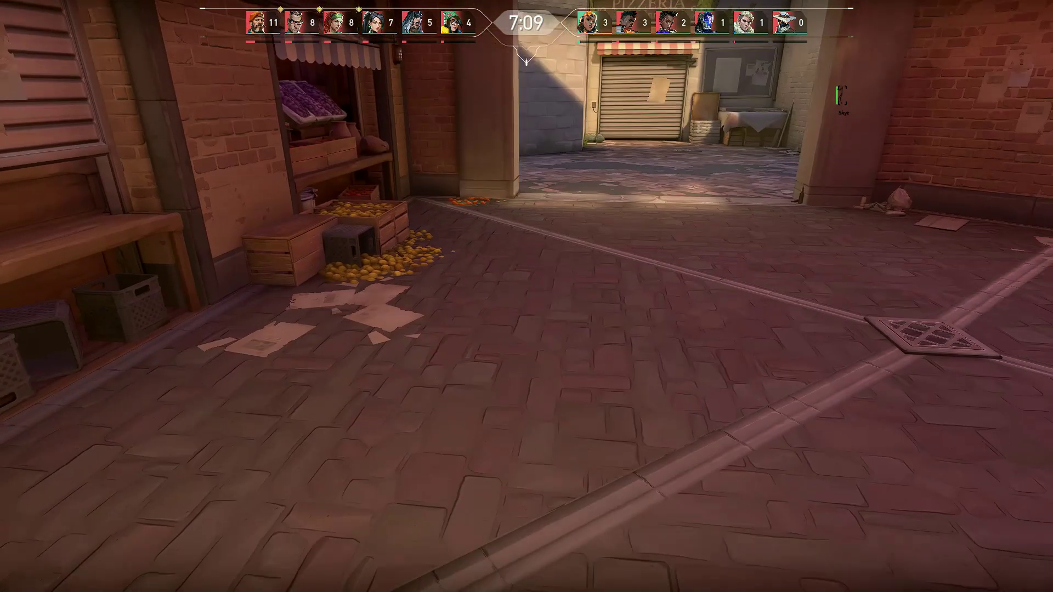
key(super)
key(super)
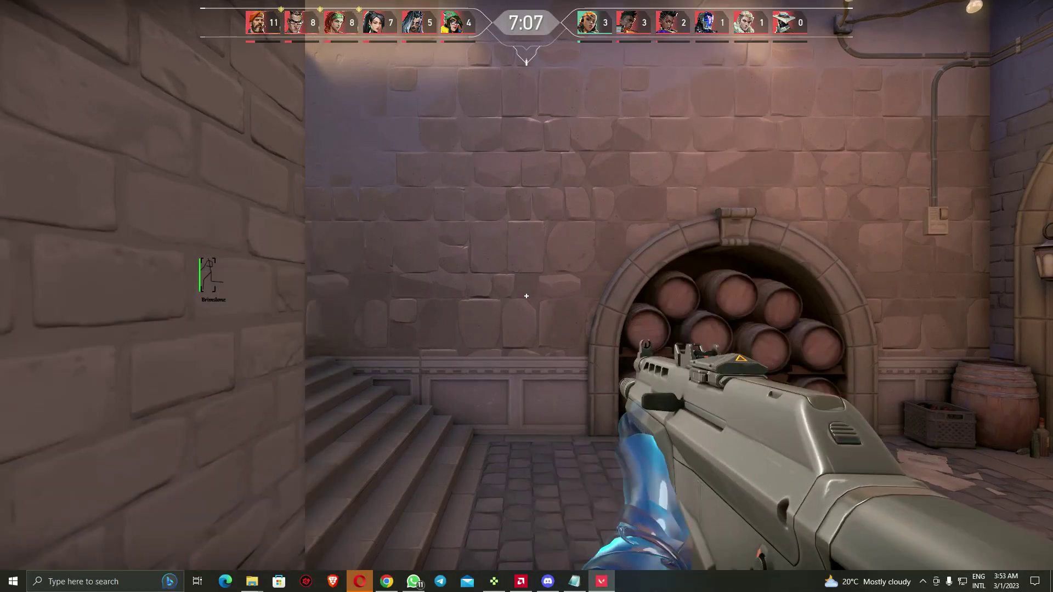
key(super+Tab)
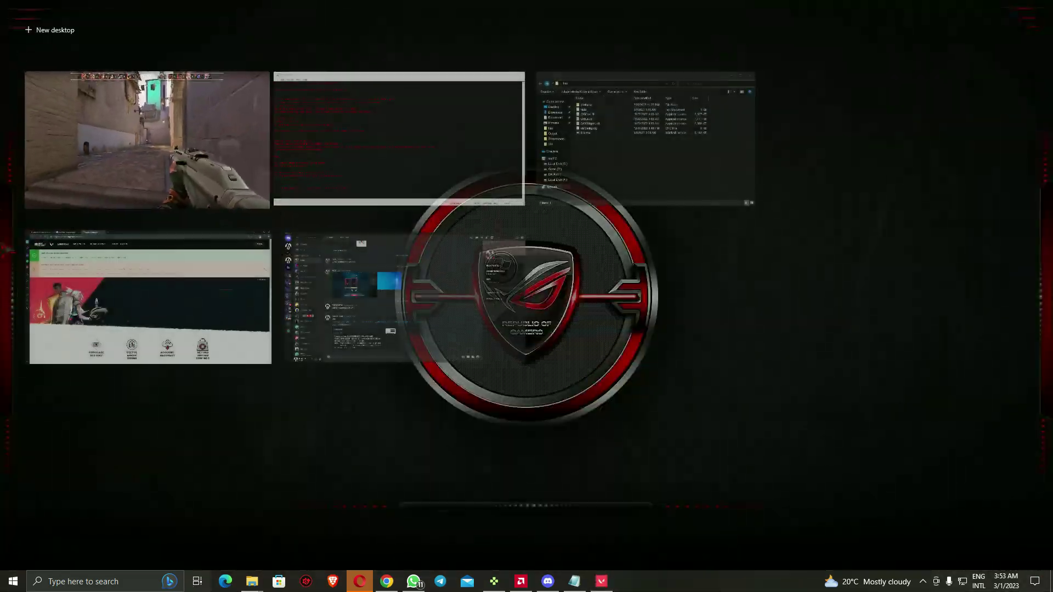
key(super+Tab)
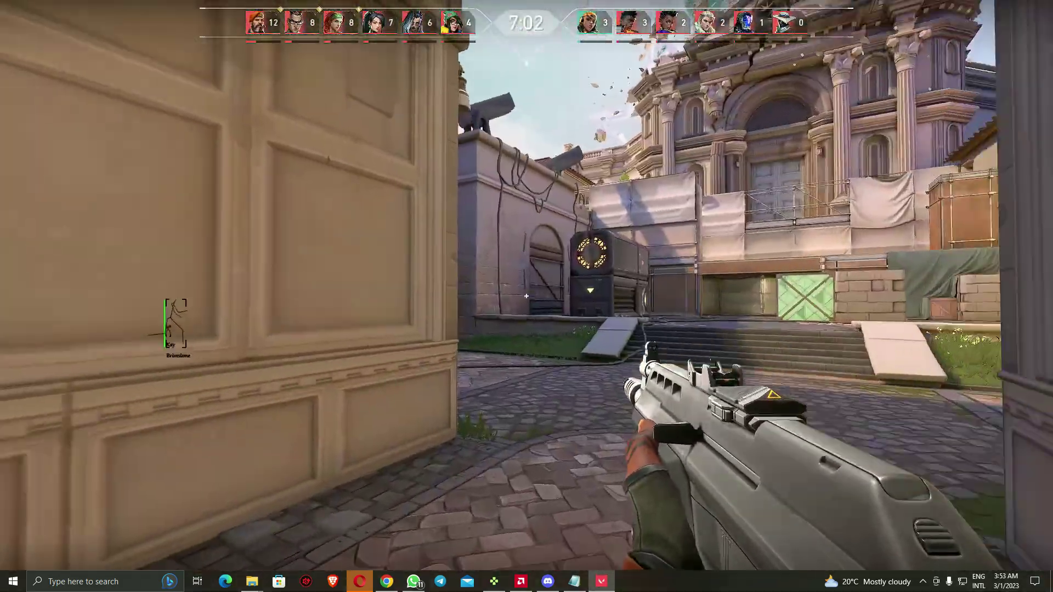